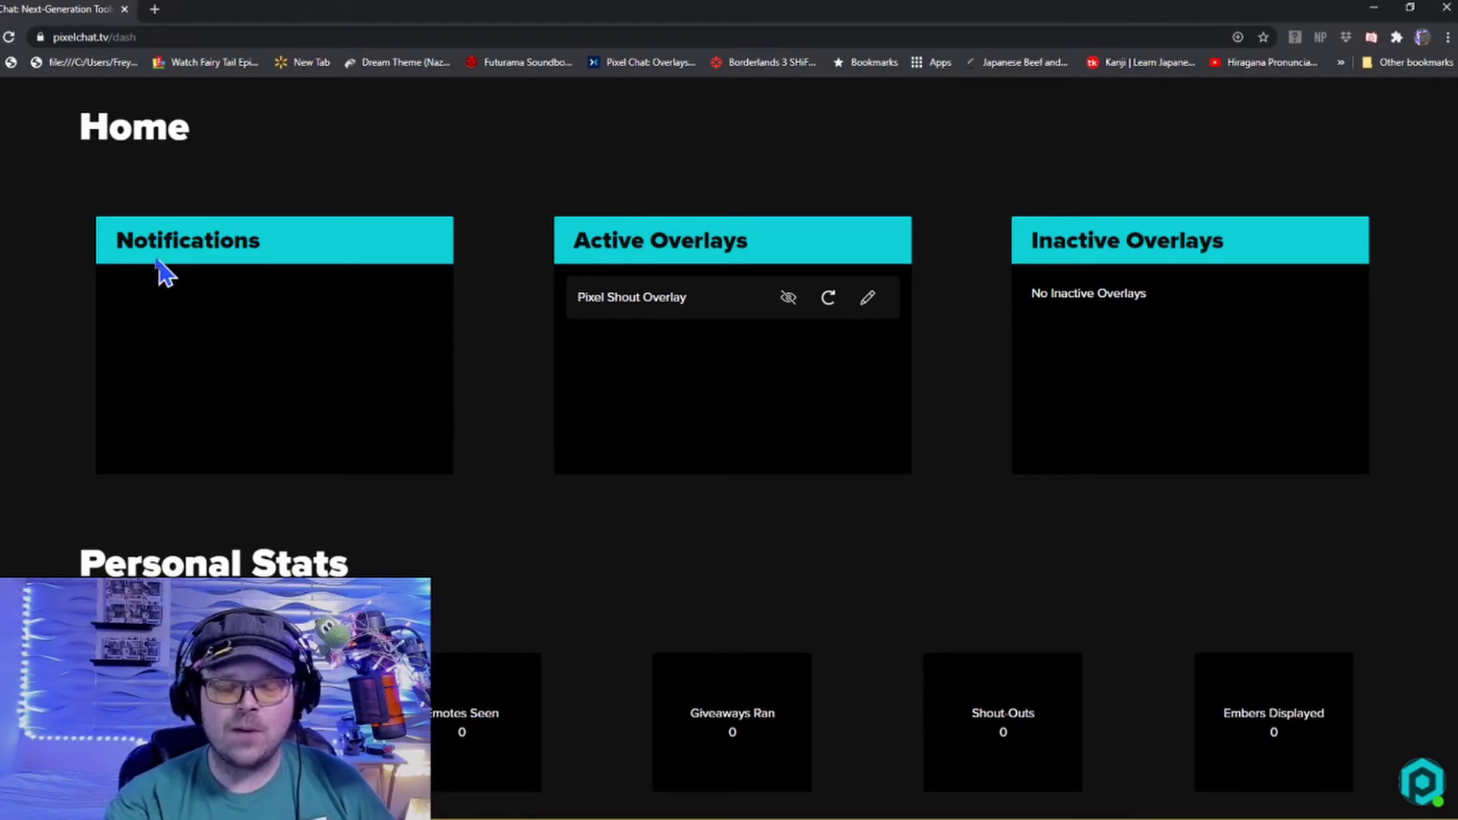
Open the overlays page, start creating a new overlay and look through the whole catalogue of available overlay types.
click(9, 196)
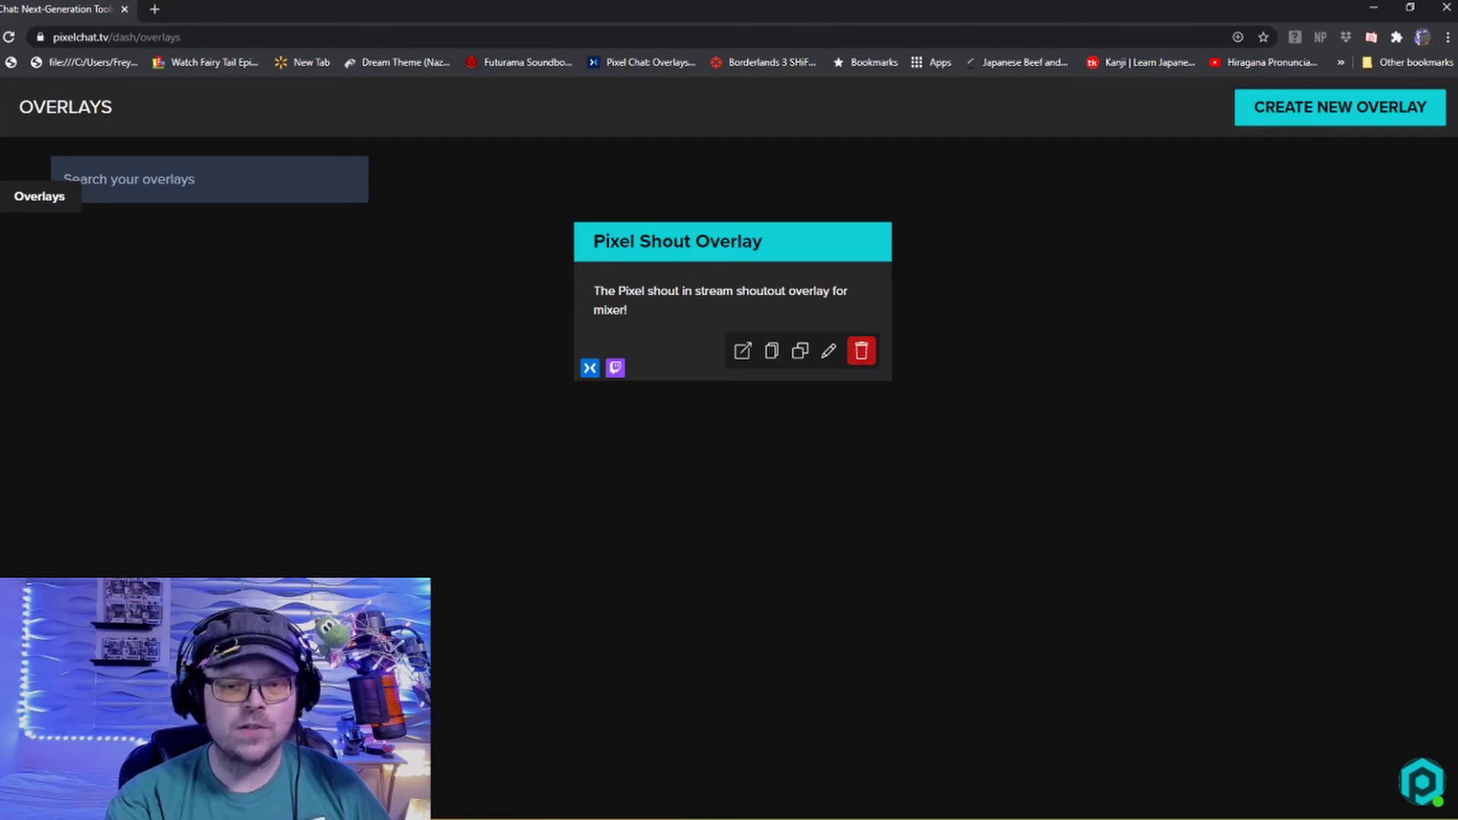
click(1250, 122)
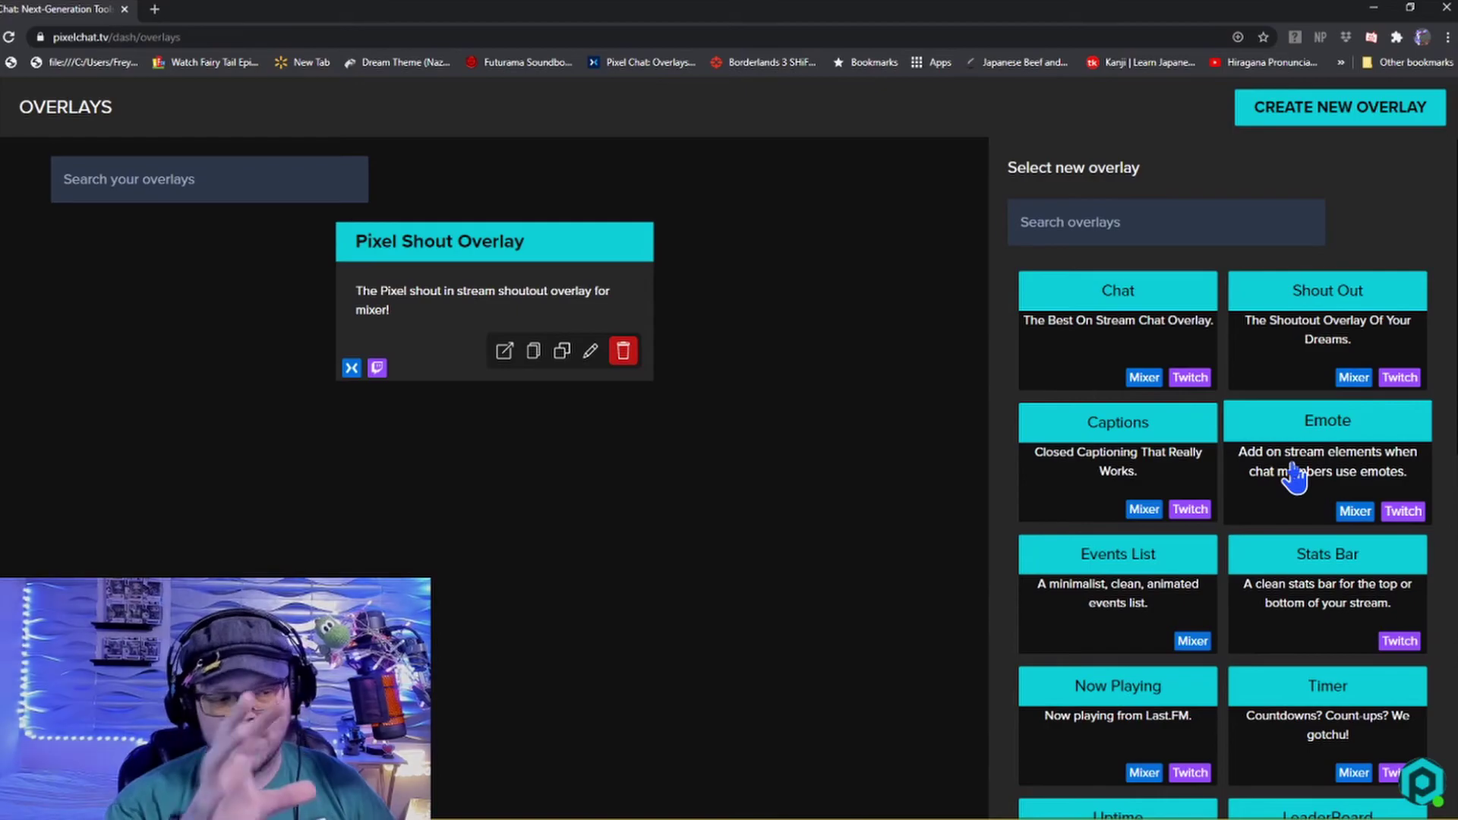
scroll(1178, 458, down, 3)
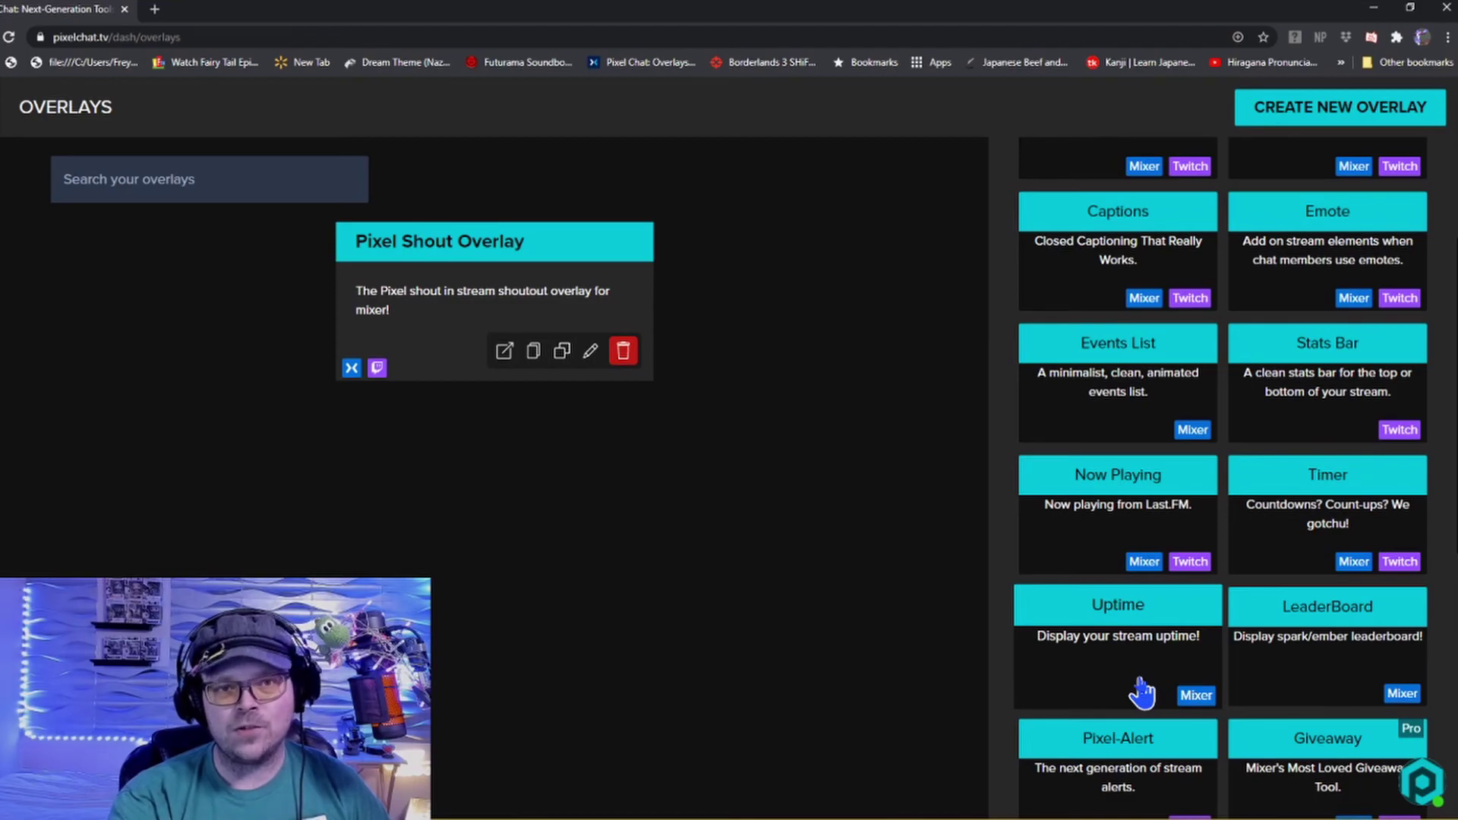
scroll(1285, 667, down, 3)
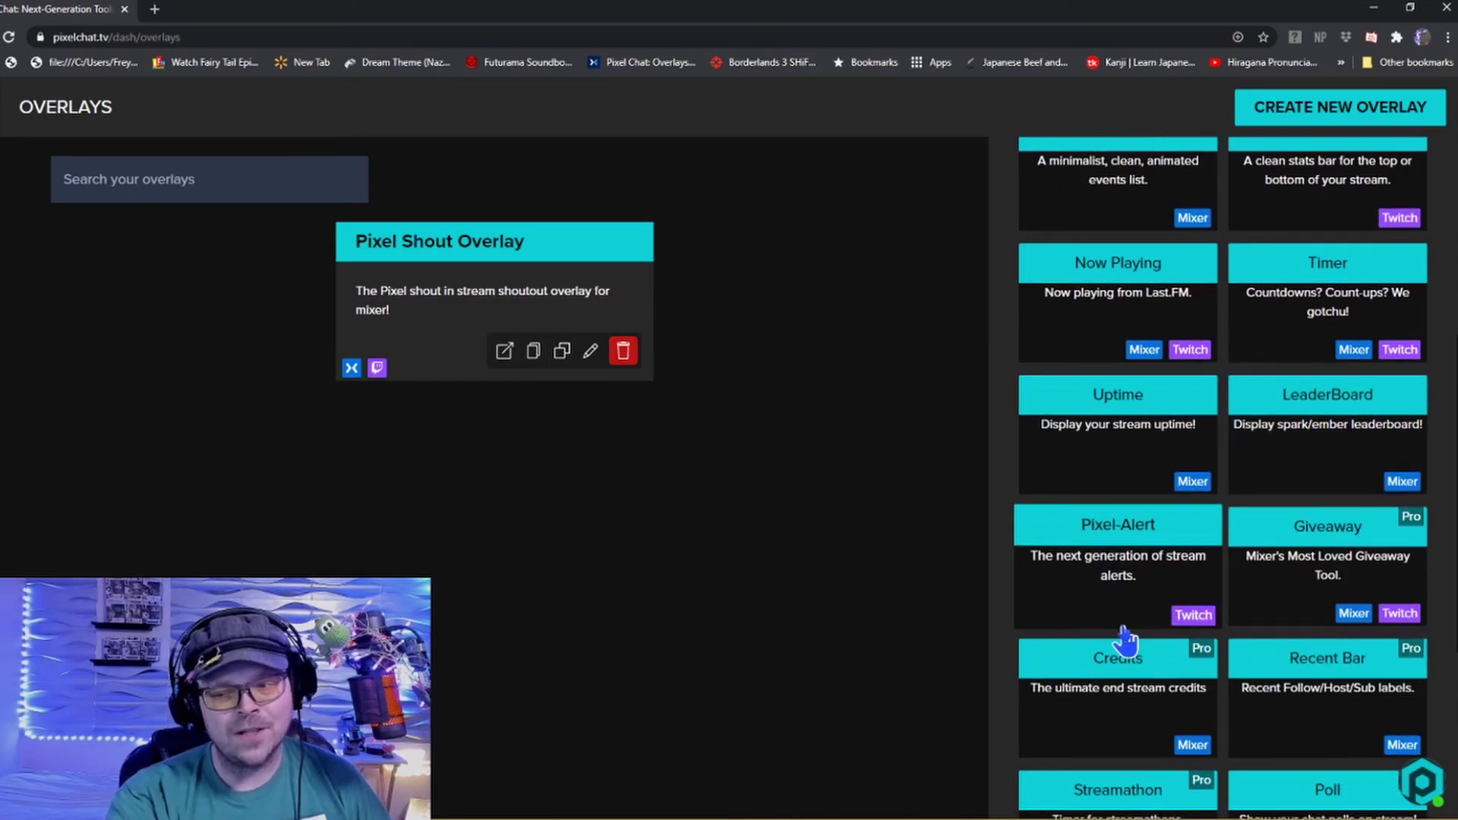
scroll(1321, 569, down, 3)
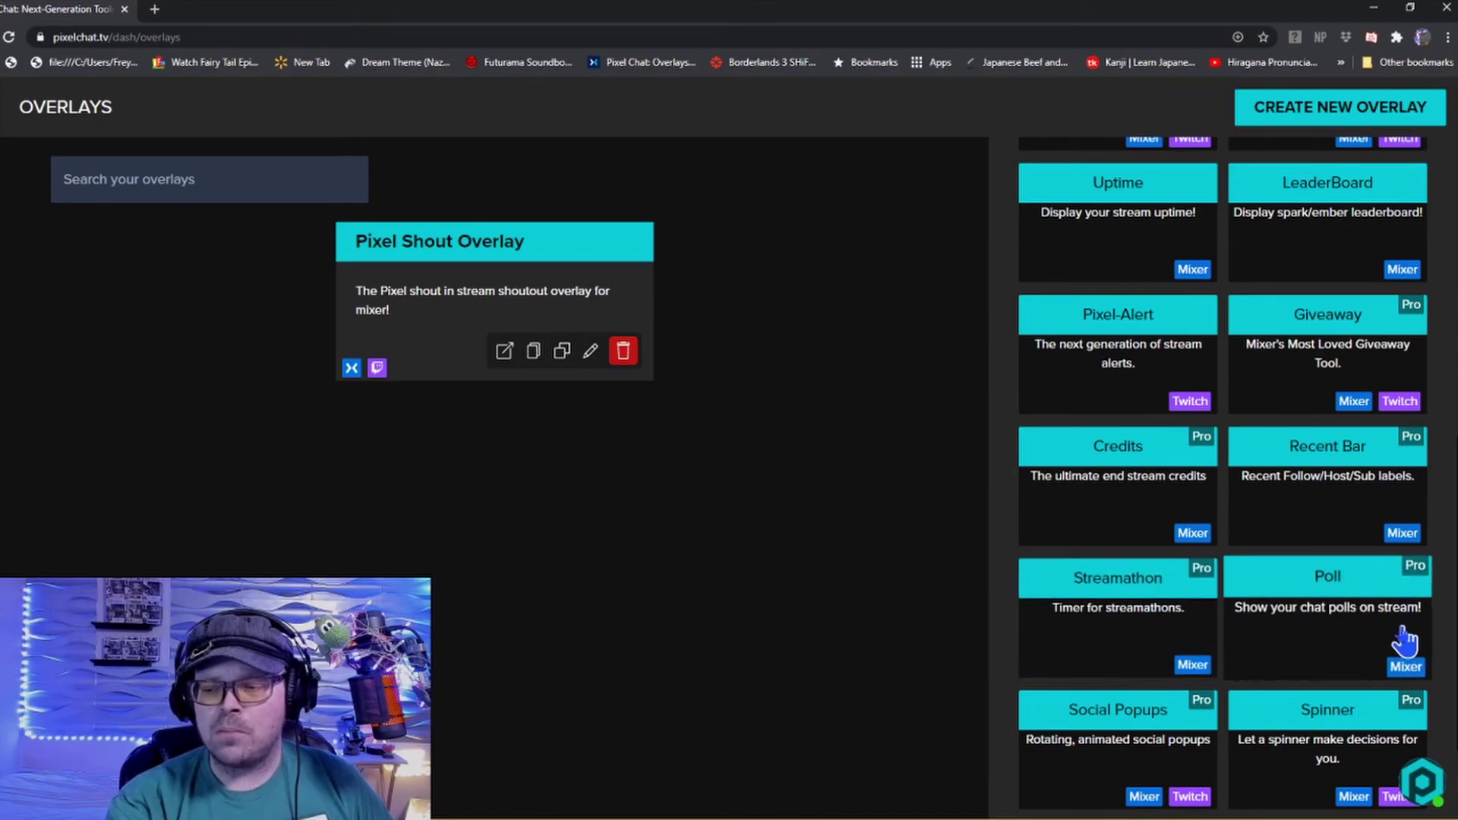
scroll(1193, 721, down, 2)
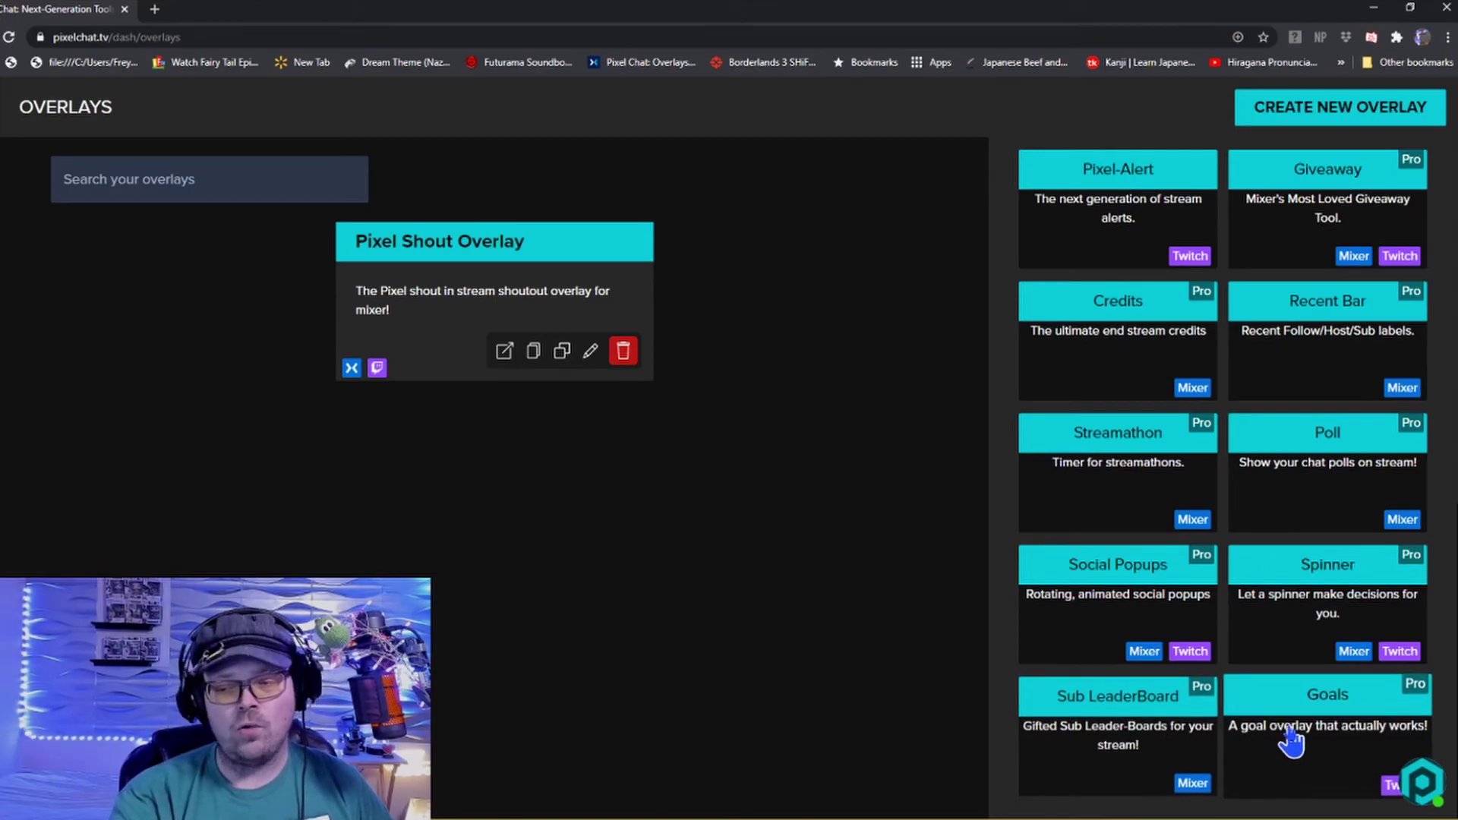
scroll(1289, 735, up, 10)
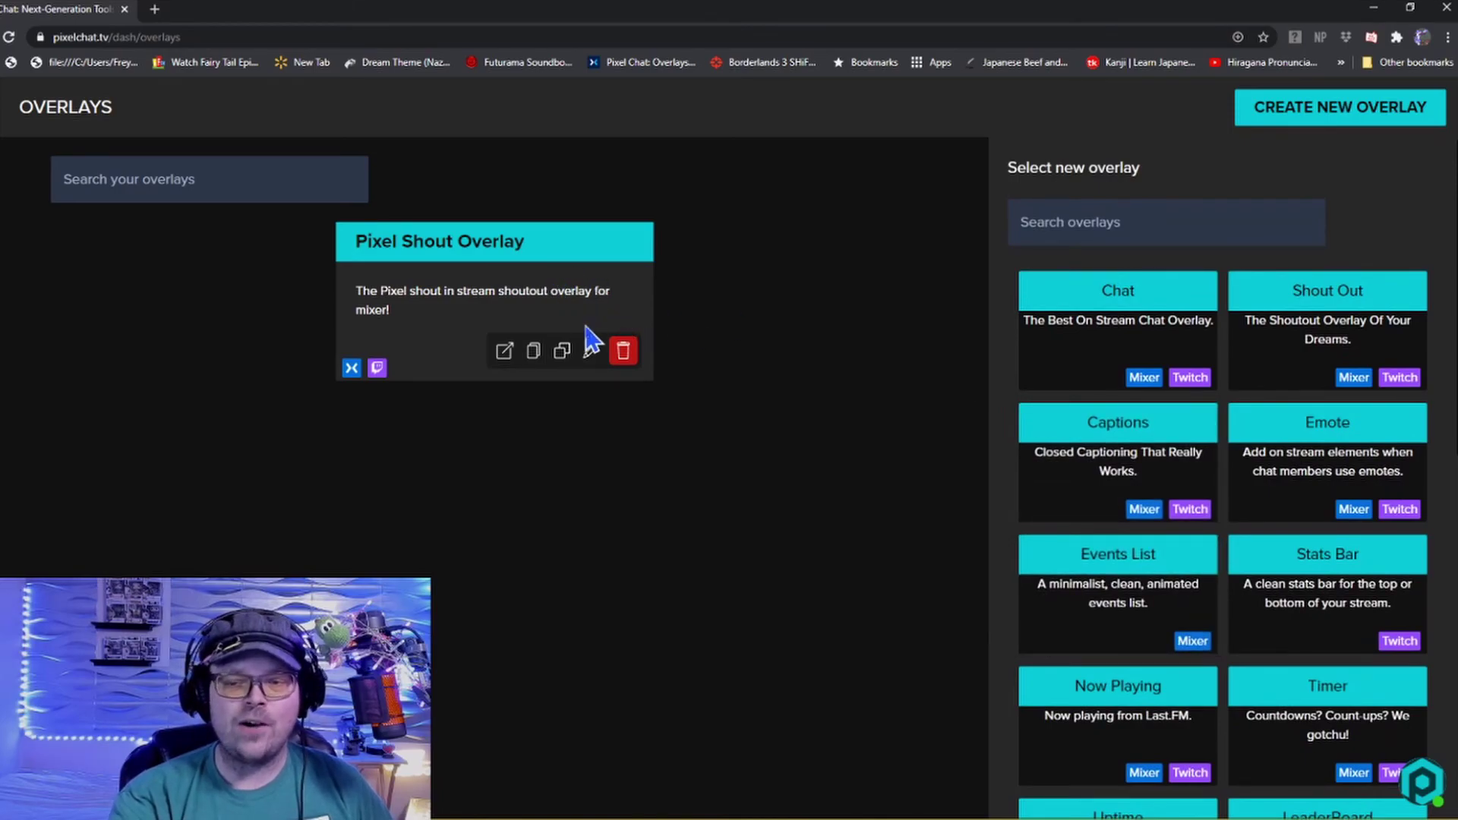
Open the Pixel Shout Overlay for editing and examine its style, customization, audio and out animation settings.
click(592, 352)
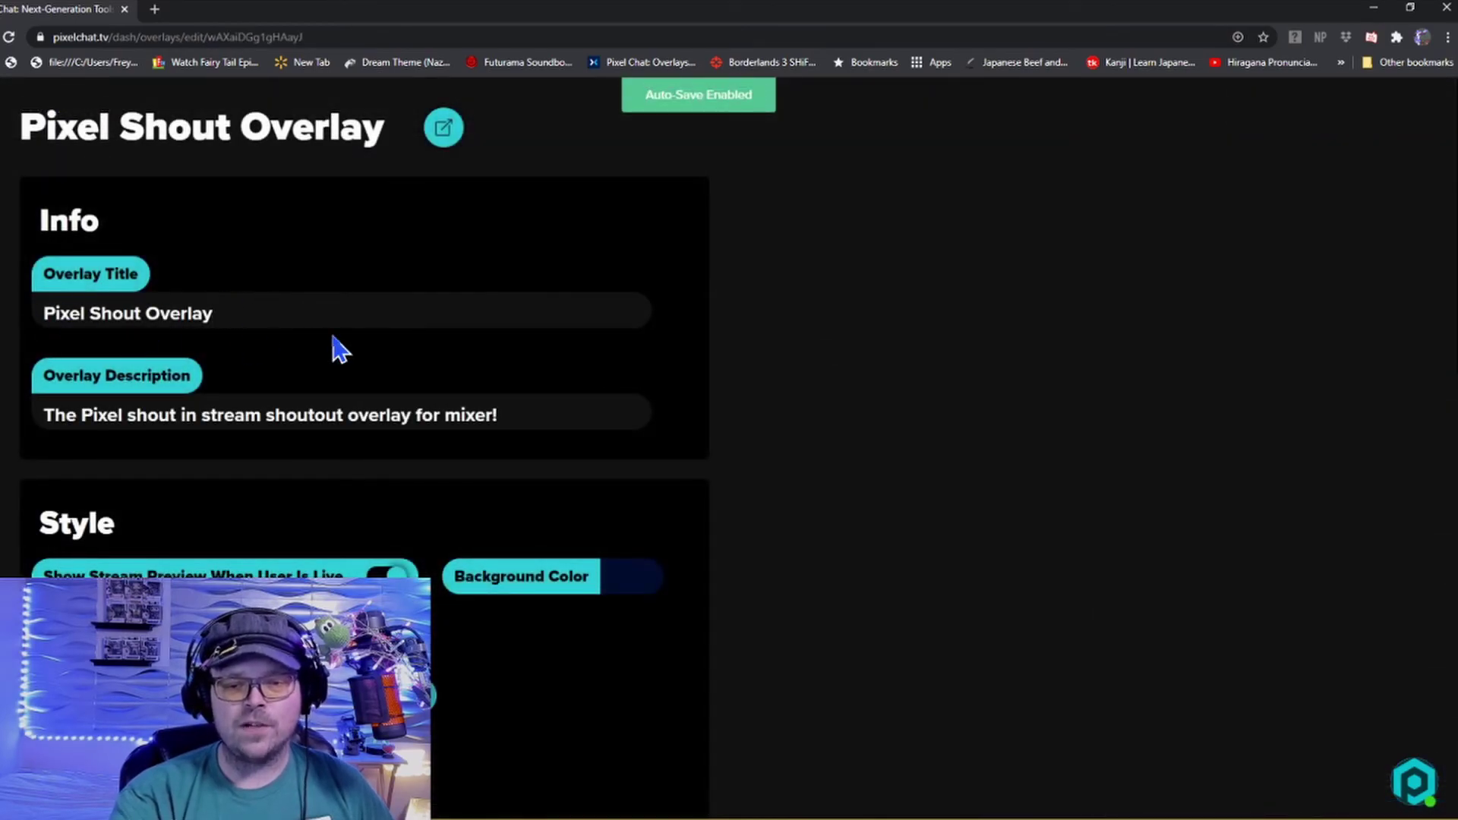
scroll(297, 466, down, 3)
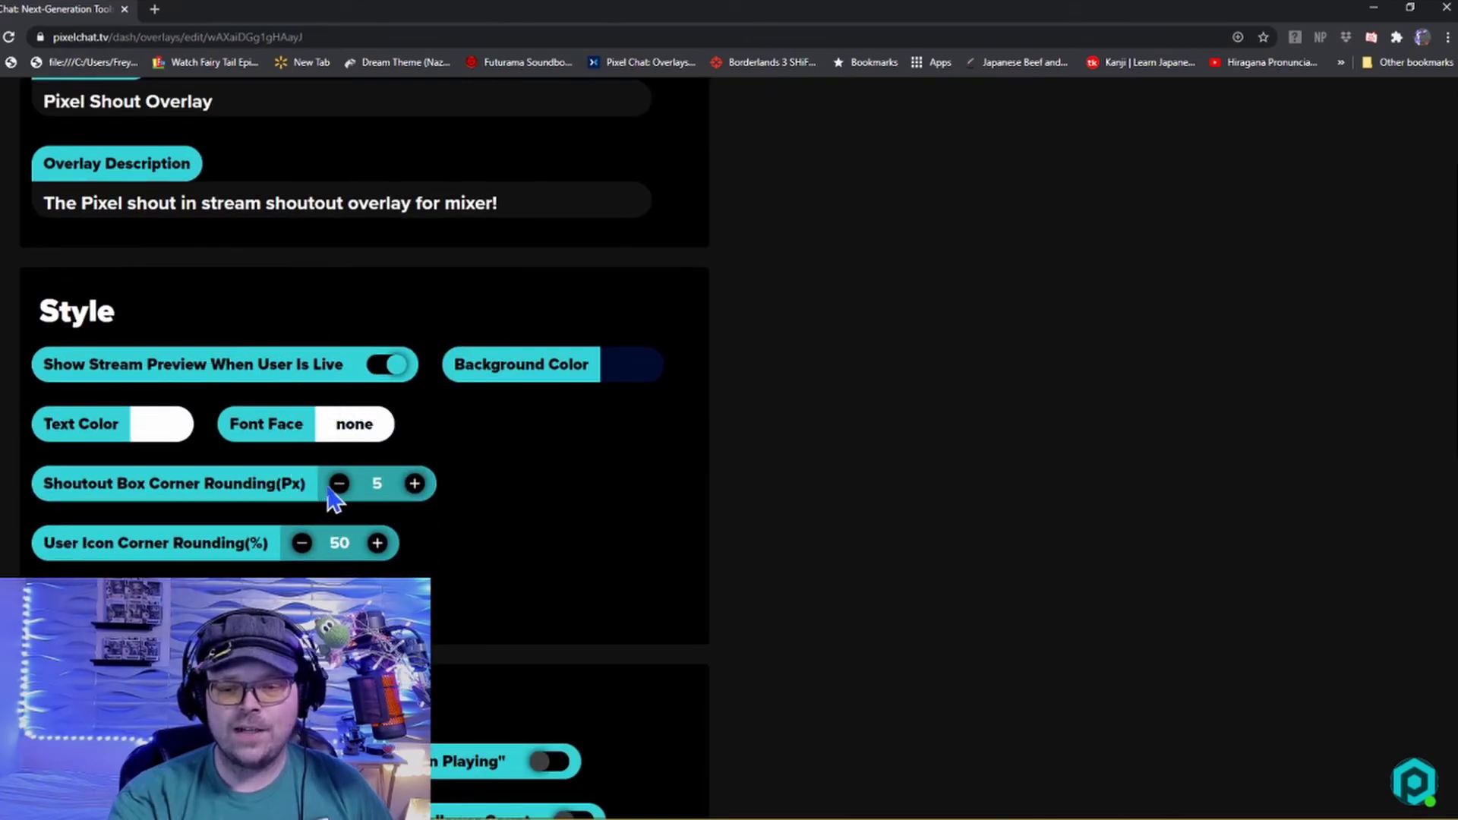
scroll(586, 625, down, 8)
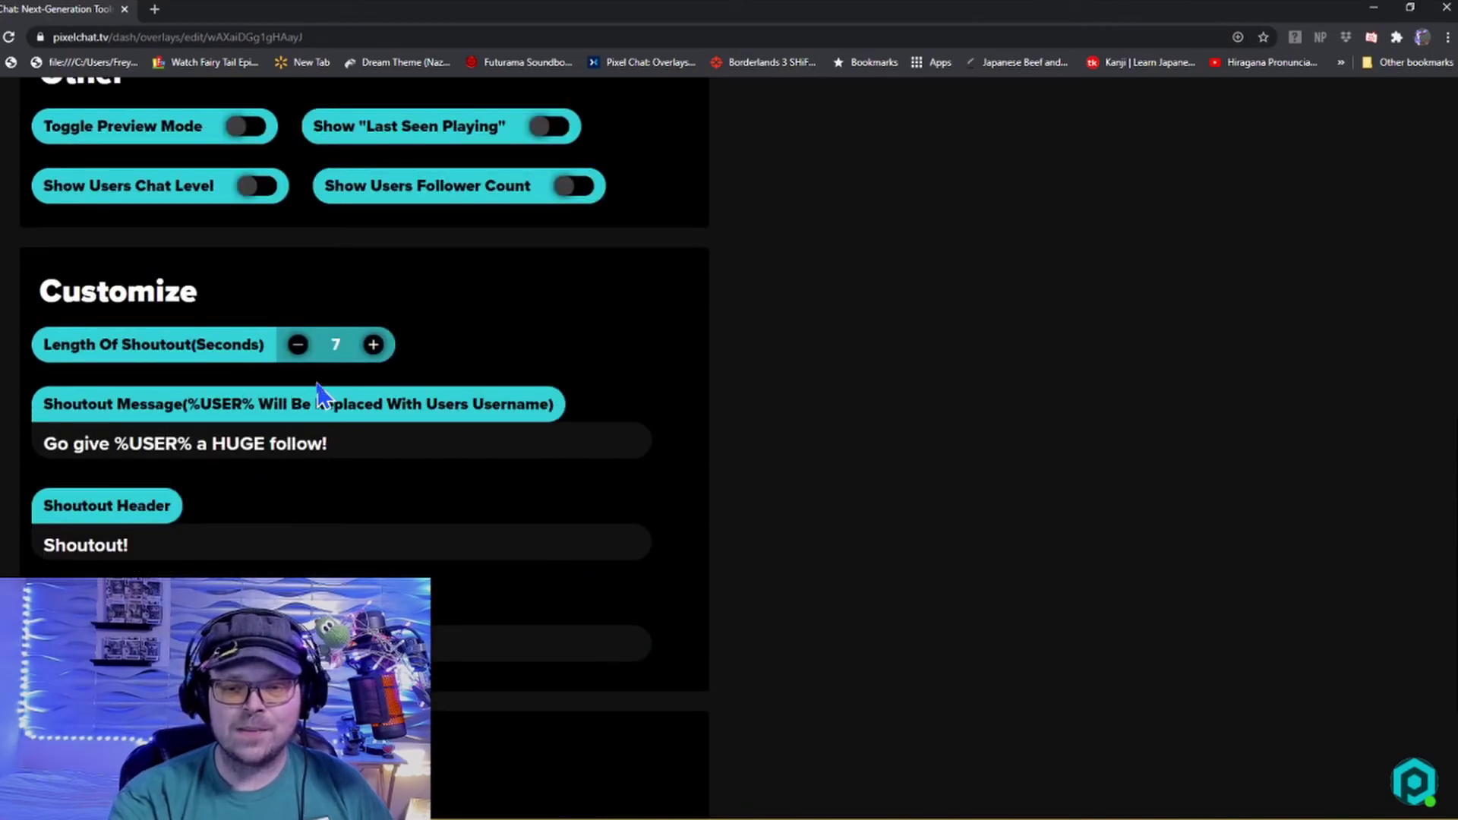
scroll(334, 395, down, 4)
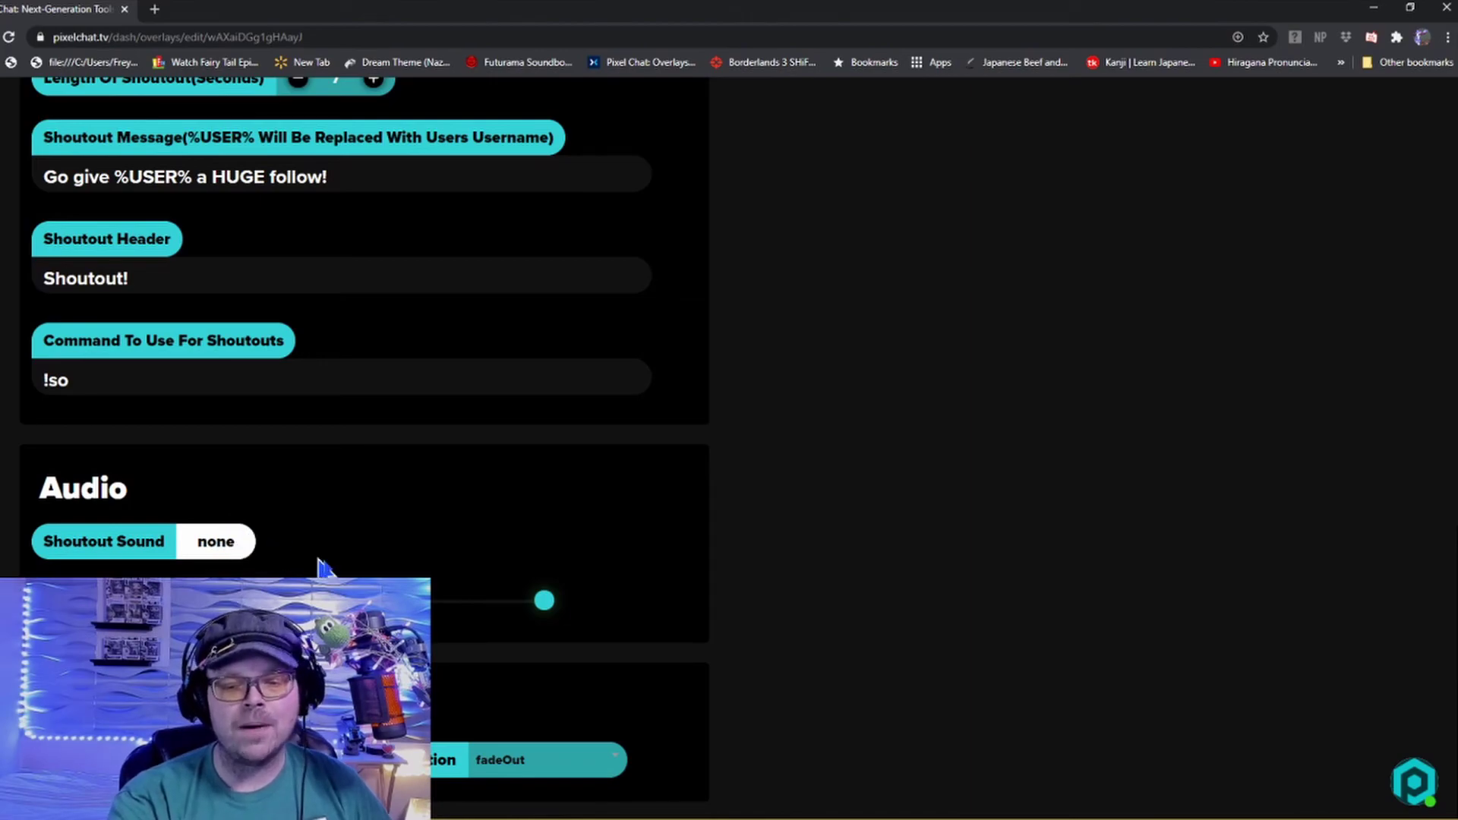
click(492, 769)
scroll(524, 759, down, 10)
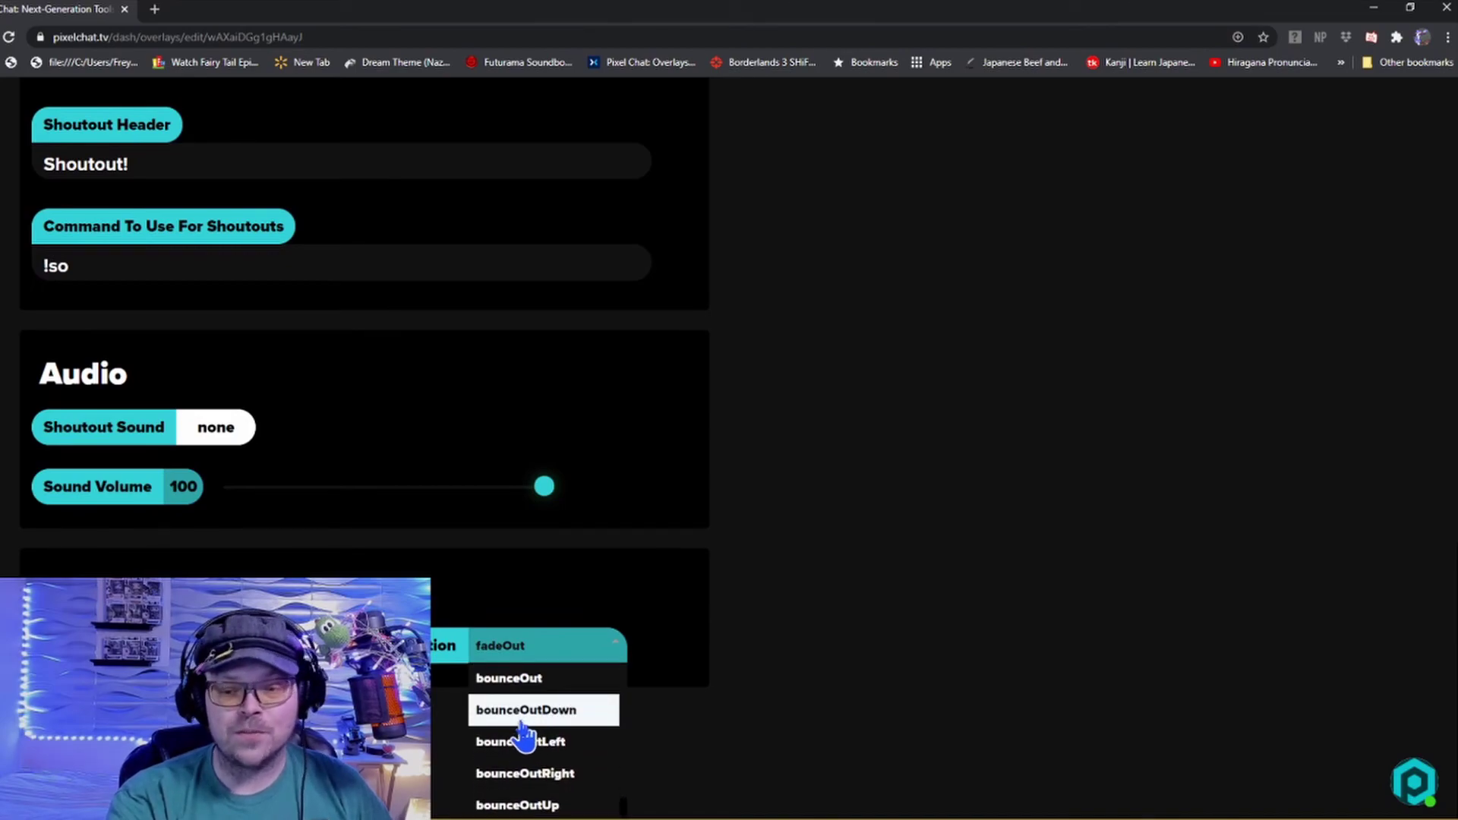
key(Escape)
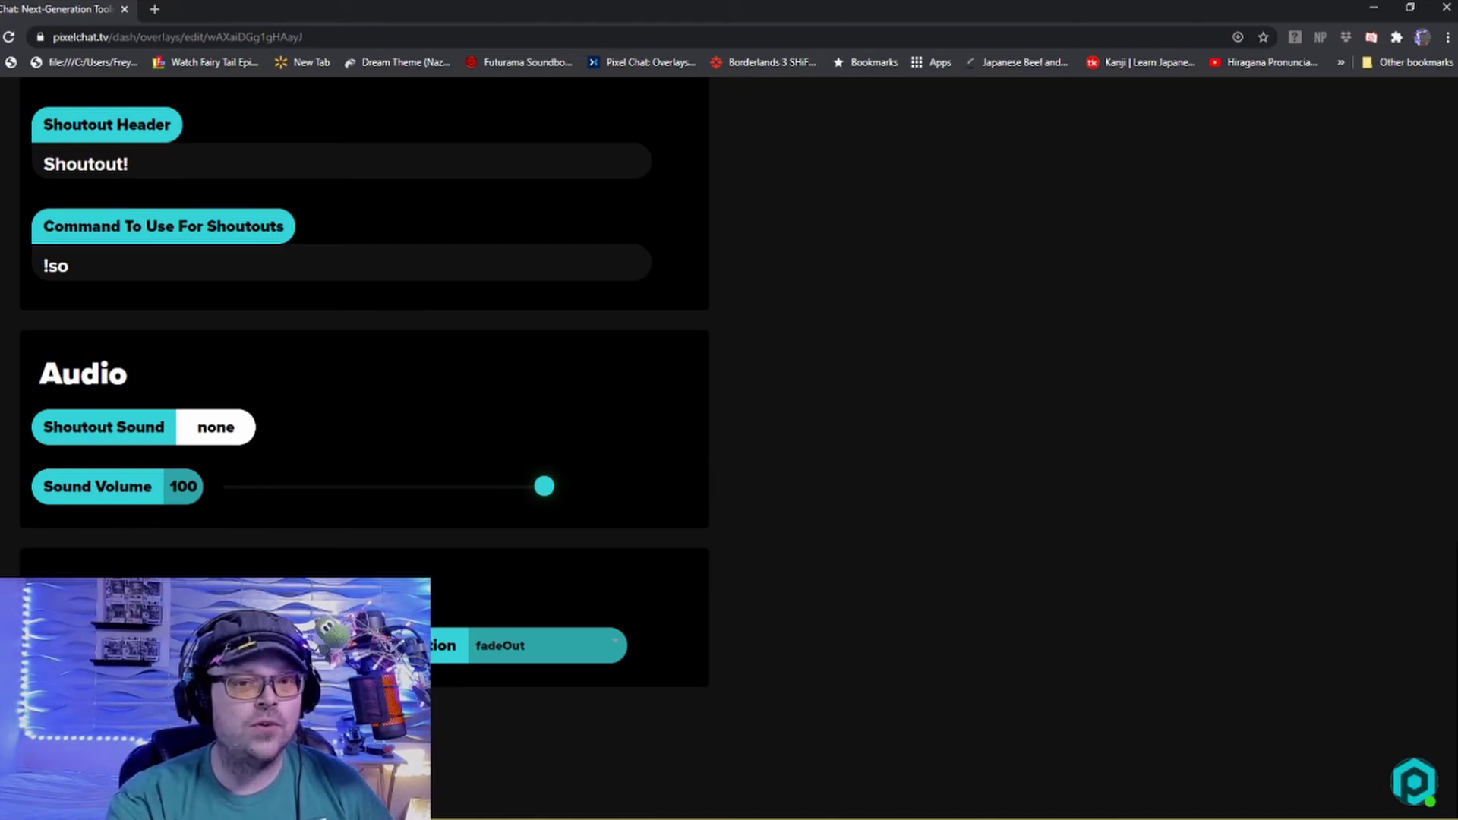
scroll(365, 379, up, 10)
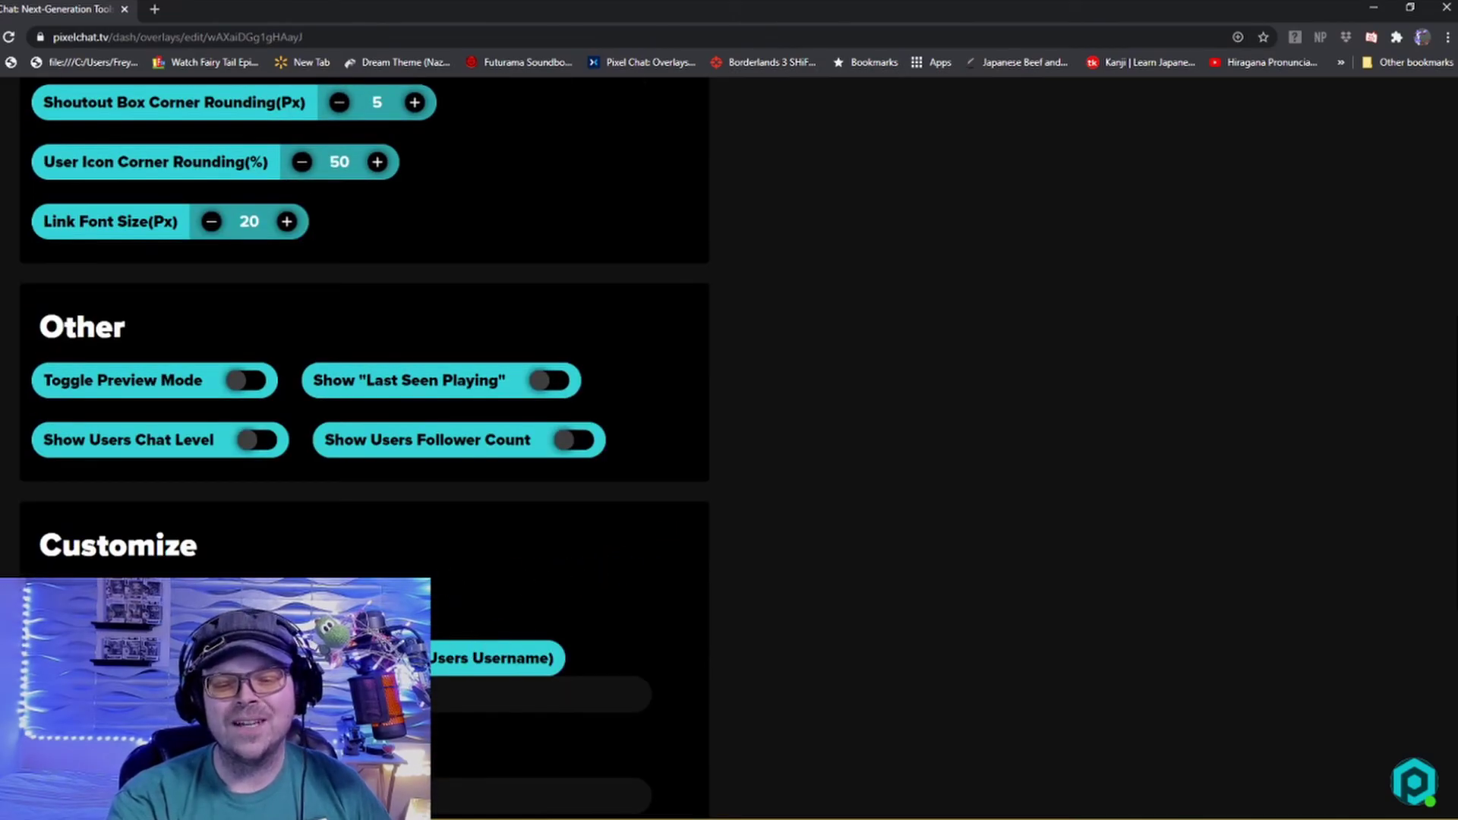
scroll(274, 498, down, 3)
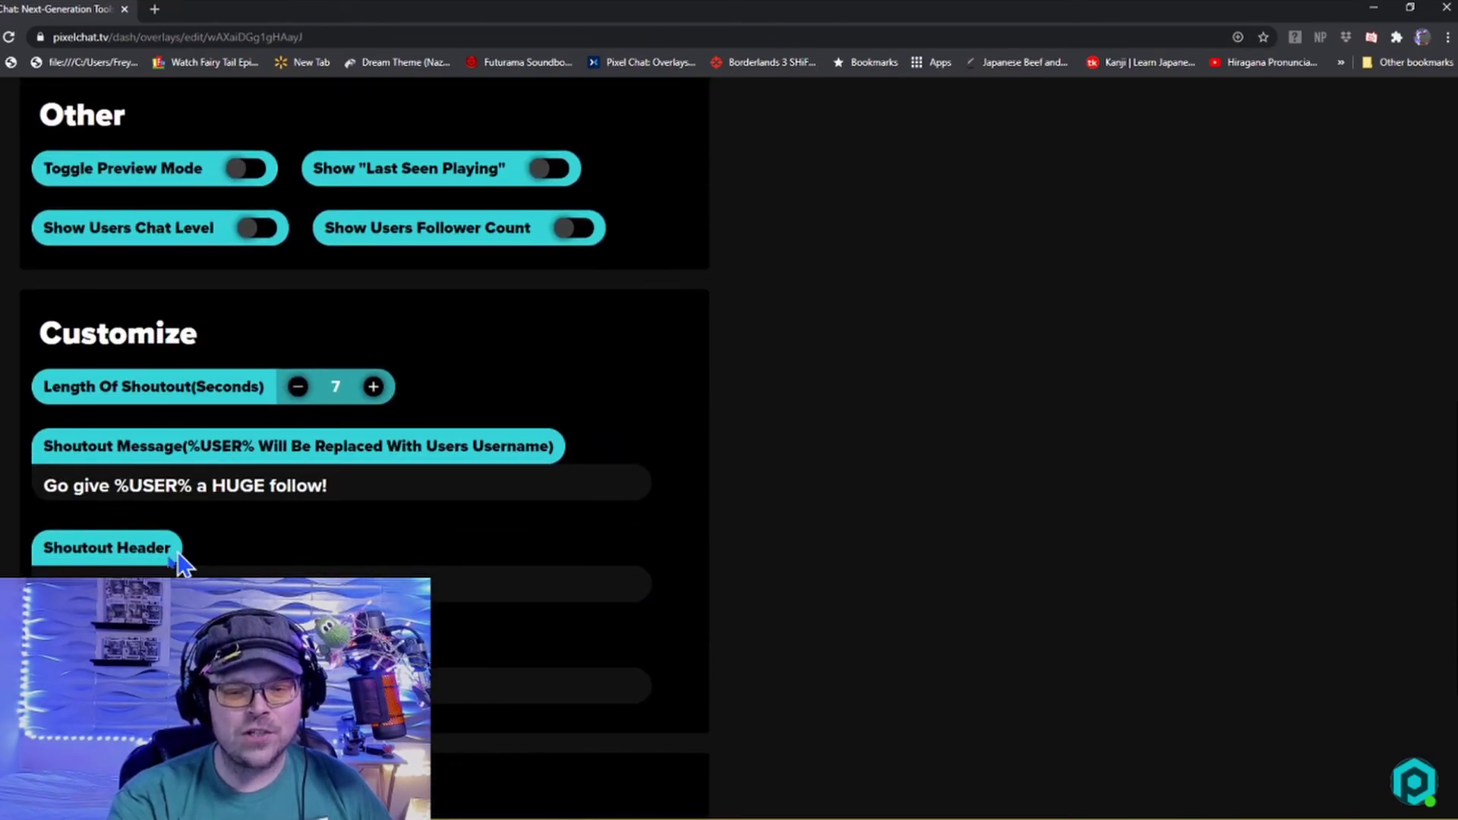
scroll(364, 425, up, 10)
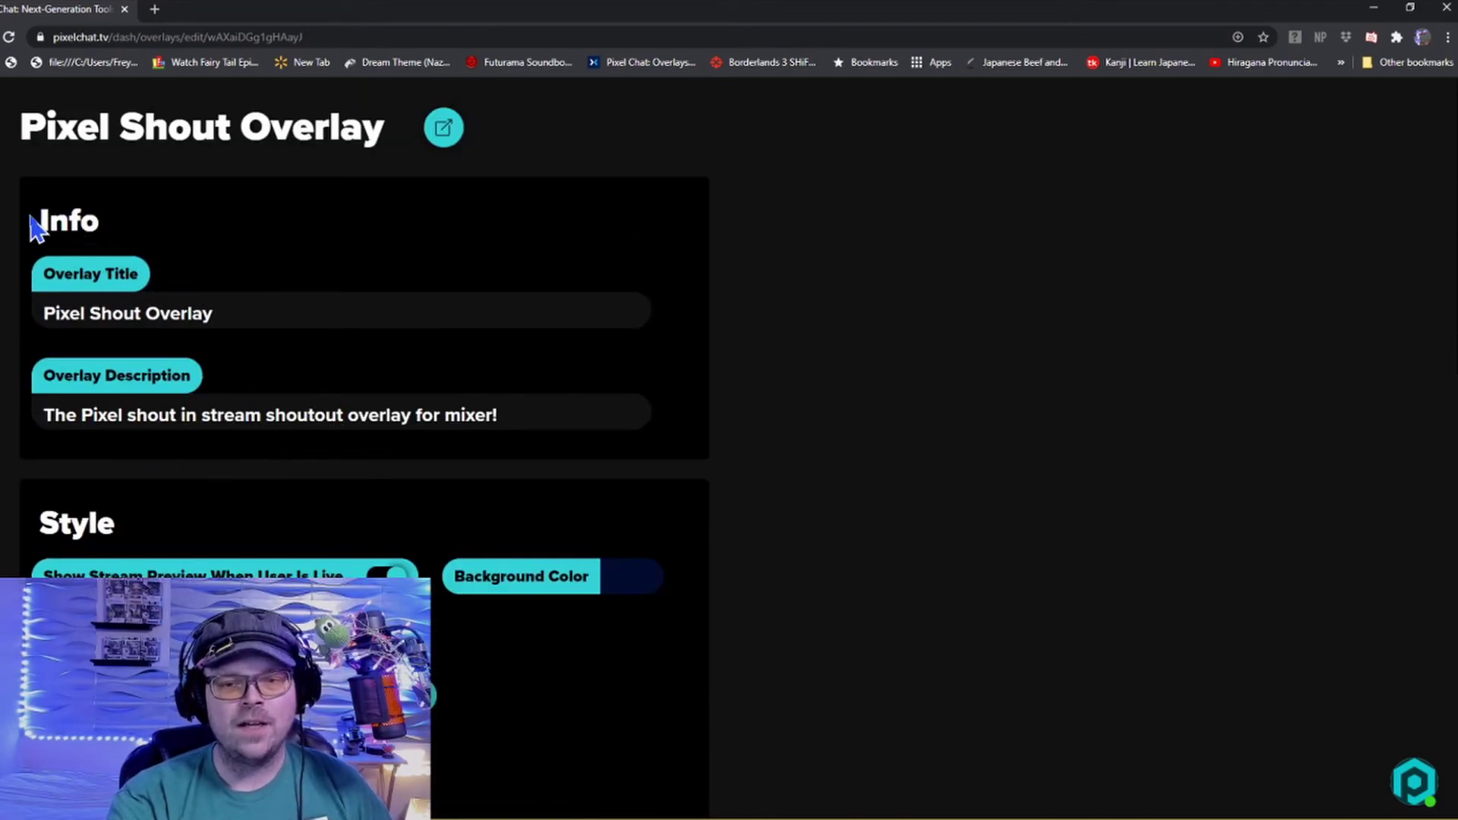
Visit the Scenes page, and examine the features and overlays offered on the Pixel Pro subscription page.
click(16, 163)
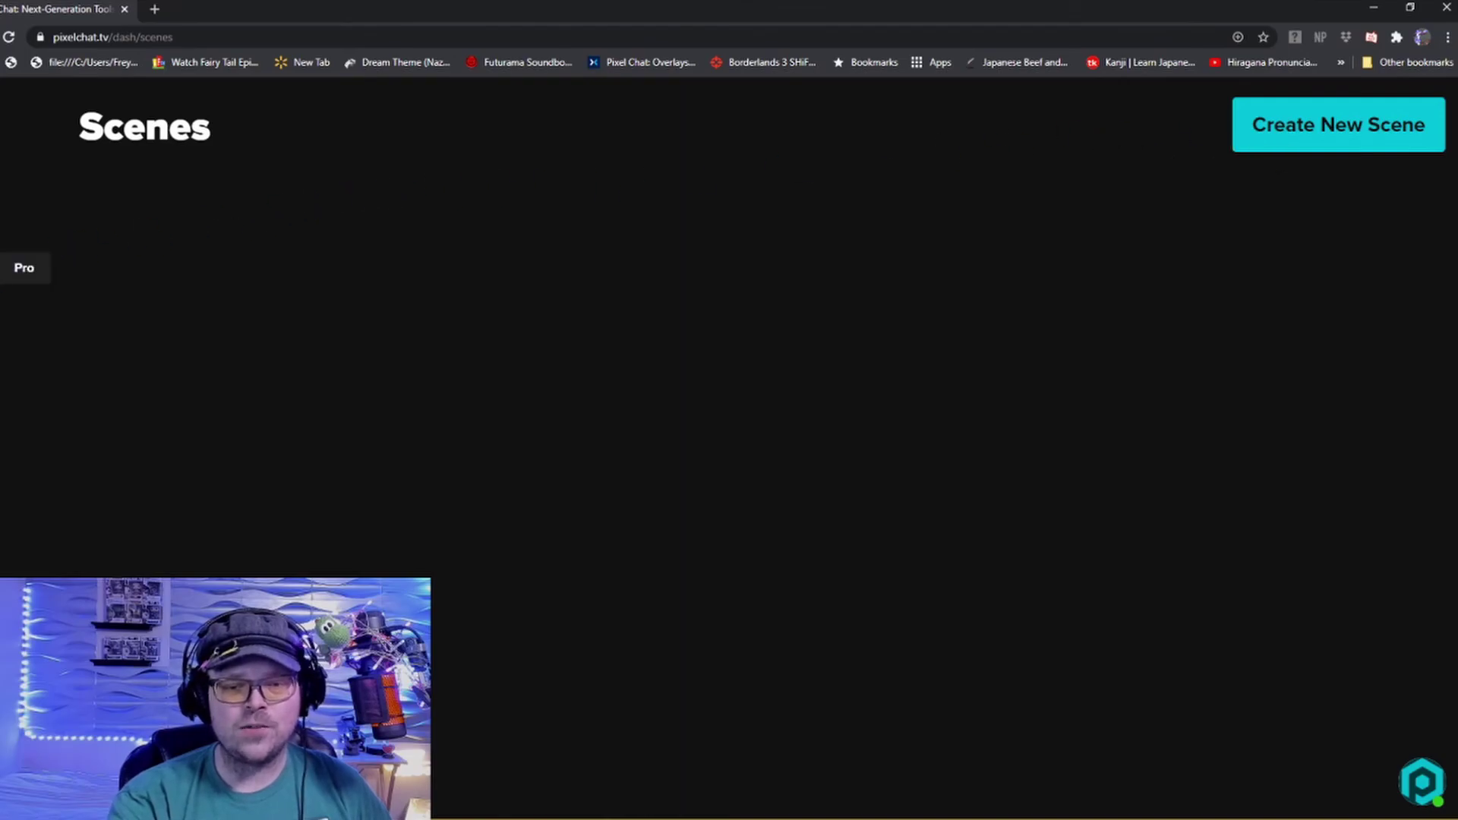
click(12, 267)
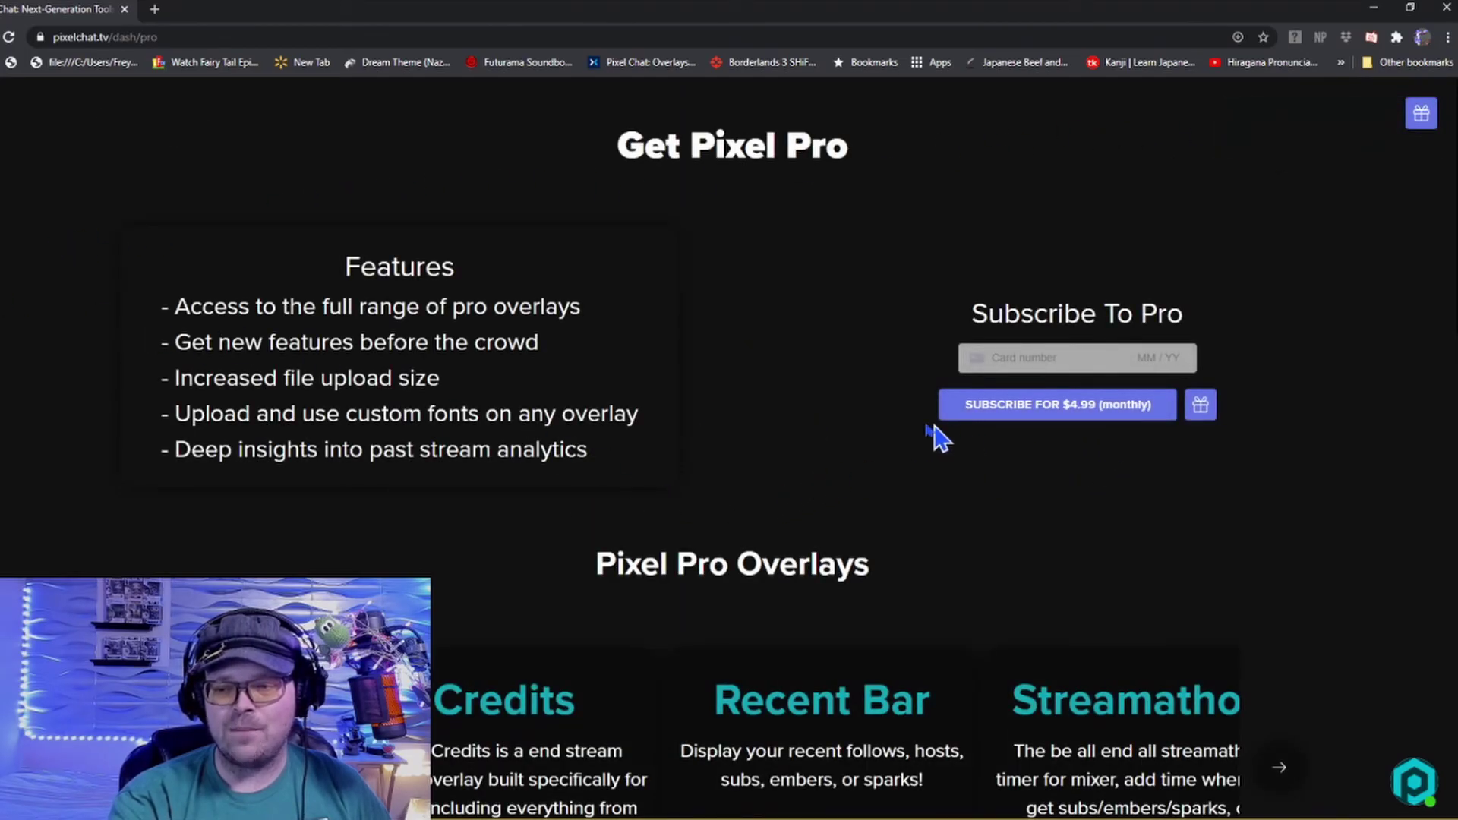
scroll(723, 494, down, 7)
scroll(433, 455, up, 7)
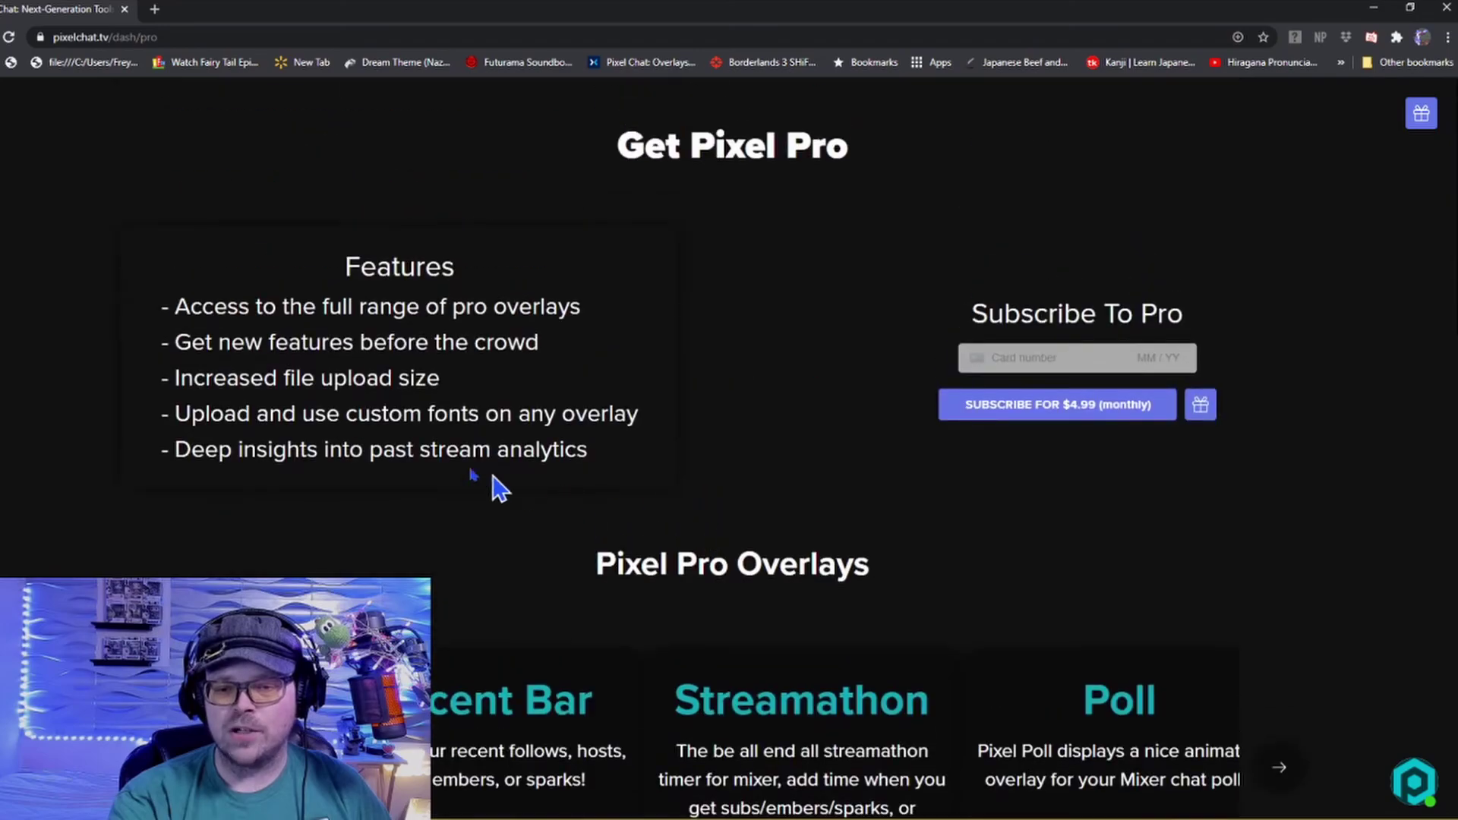
Create a new Chat overlay from the overlays page and open it for editing.
click(11, 196)
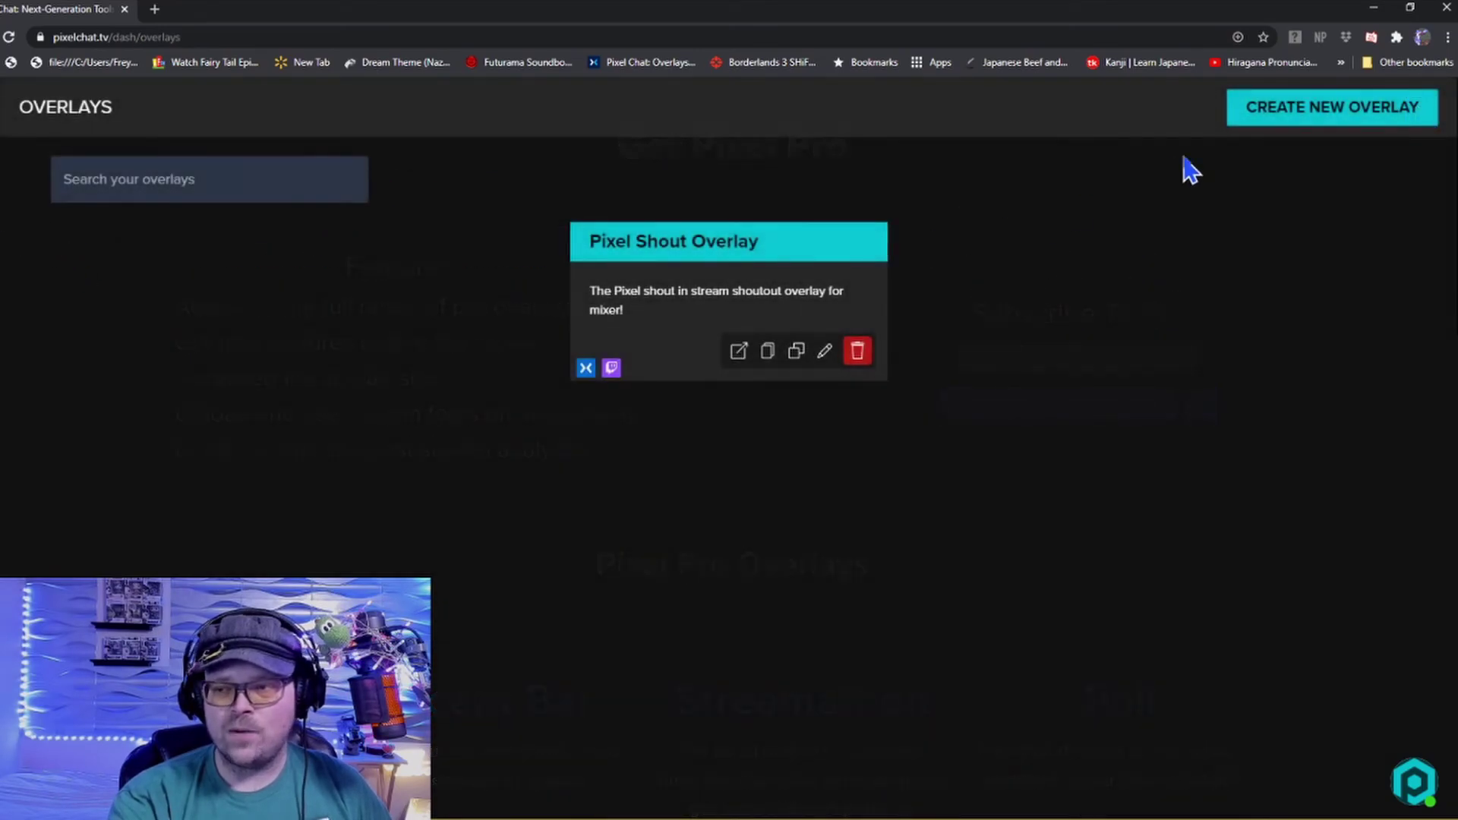
click(1300, 115)
click(1162, 357)
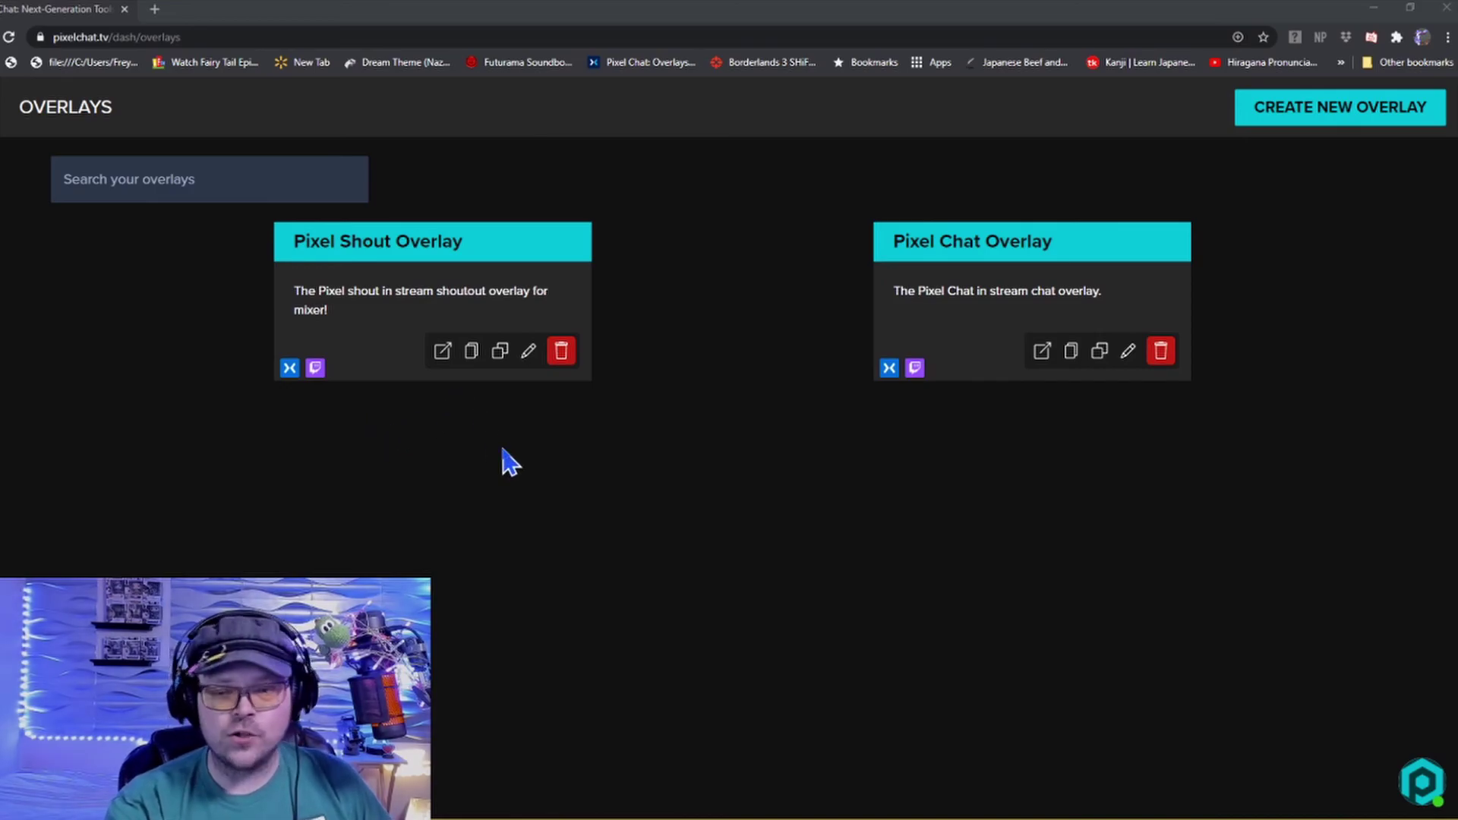
click(1125, 352)
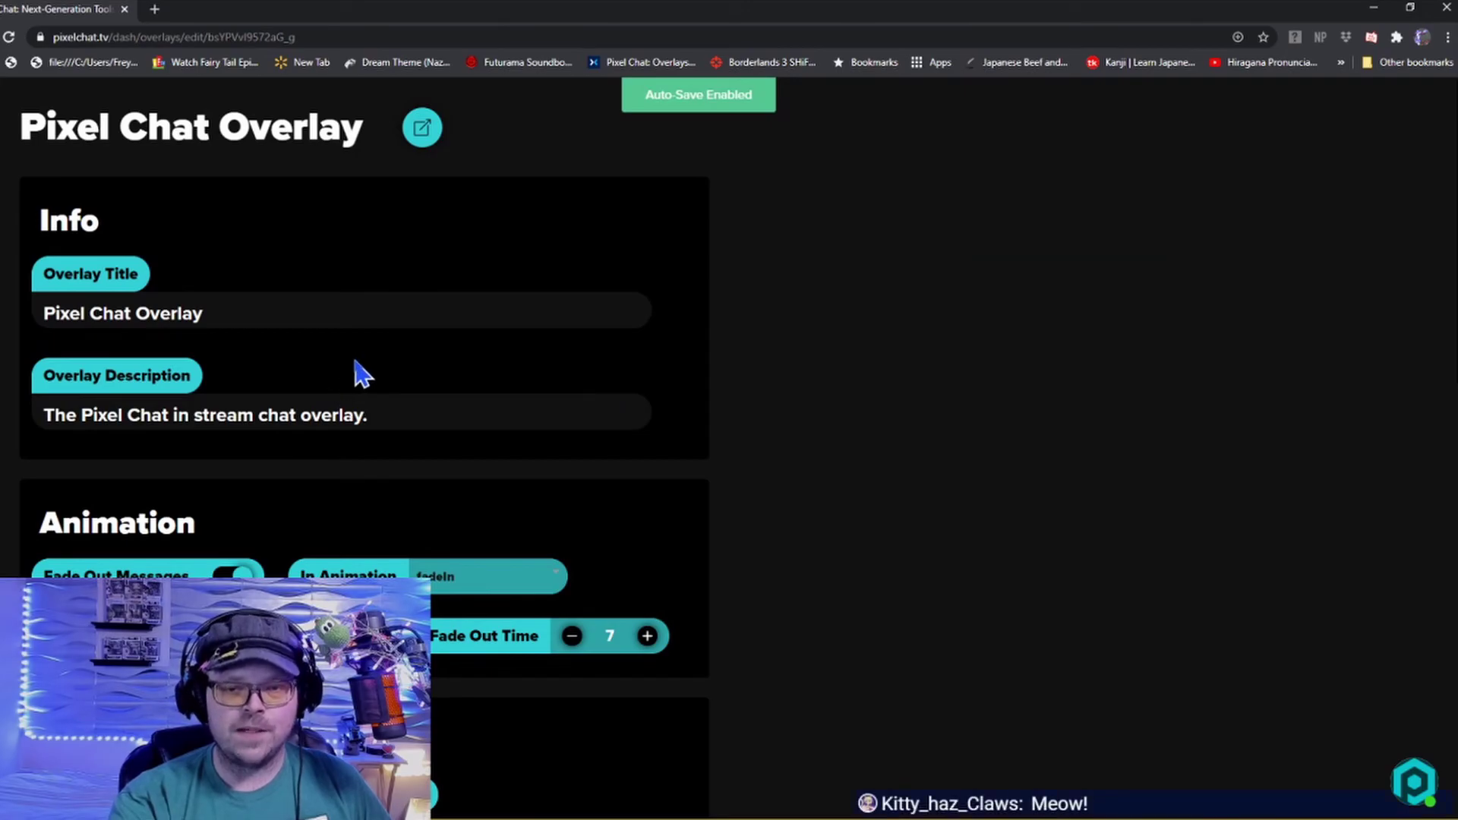
scroll(262, 350, down, 3)
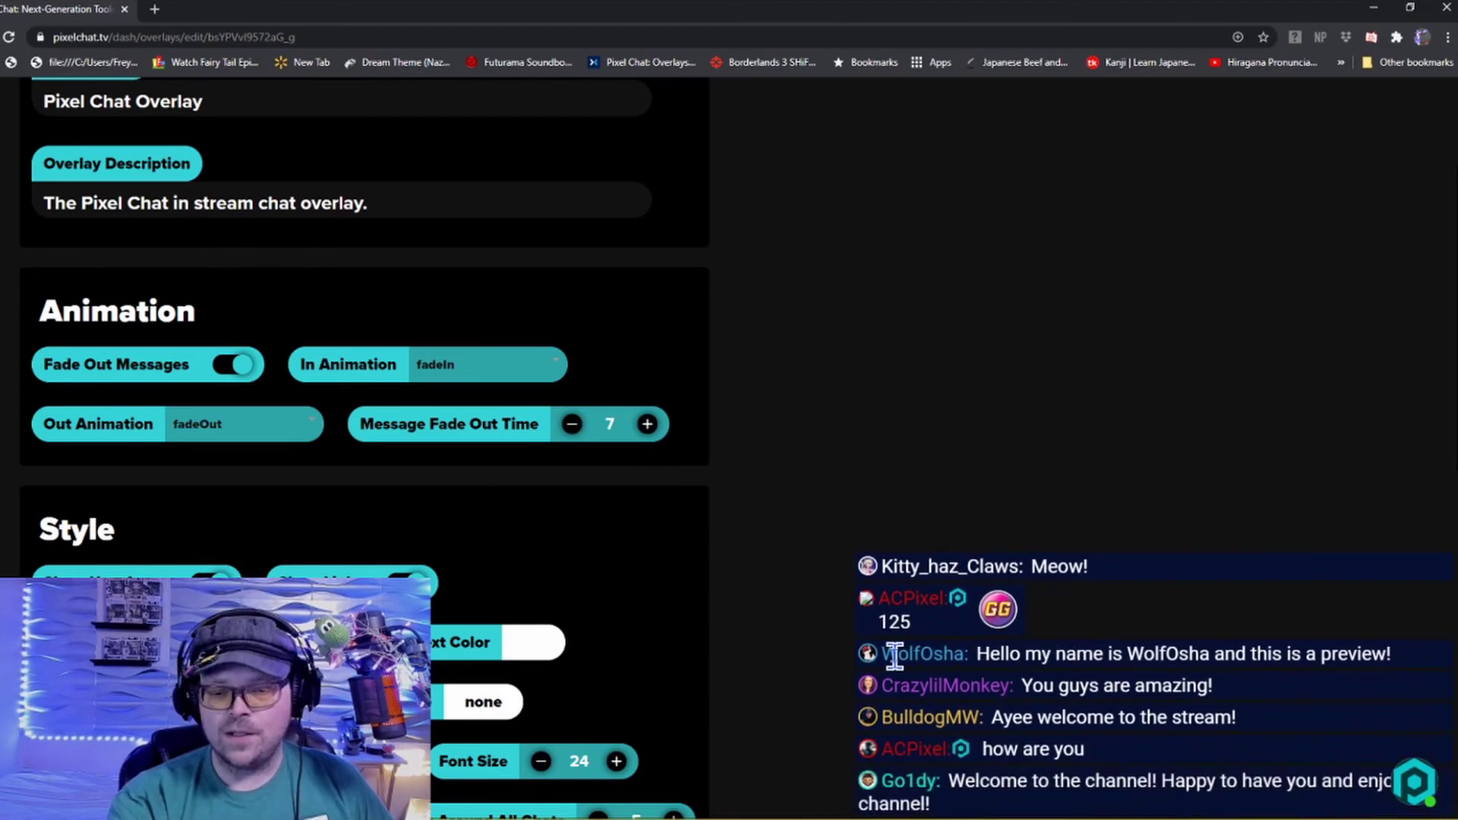
Set the chat overlay's message text color to red.
click(556, 651)
click(501, 675)
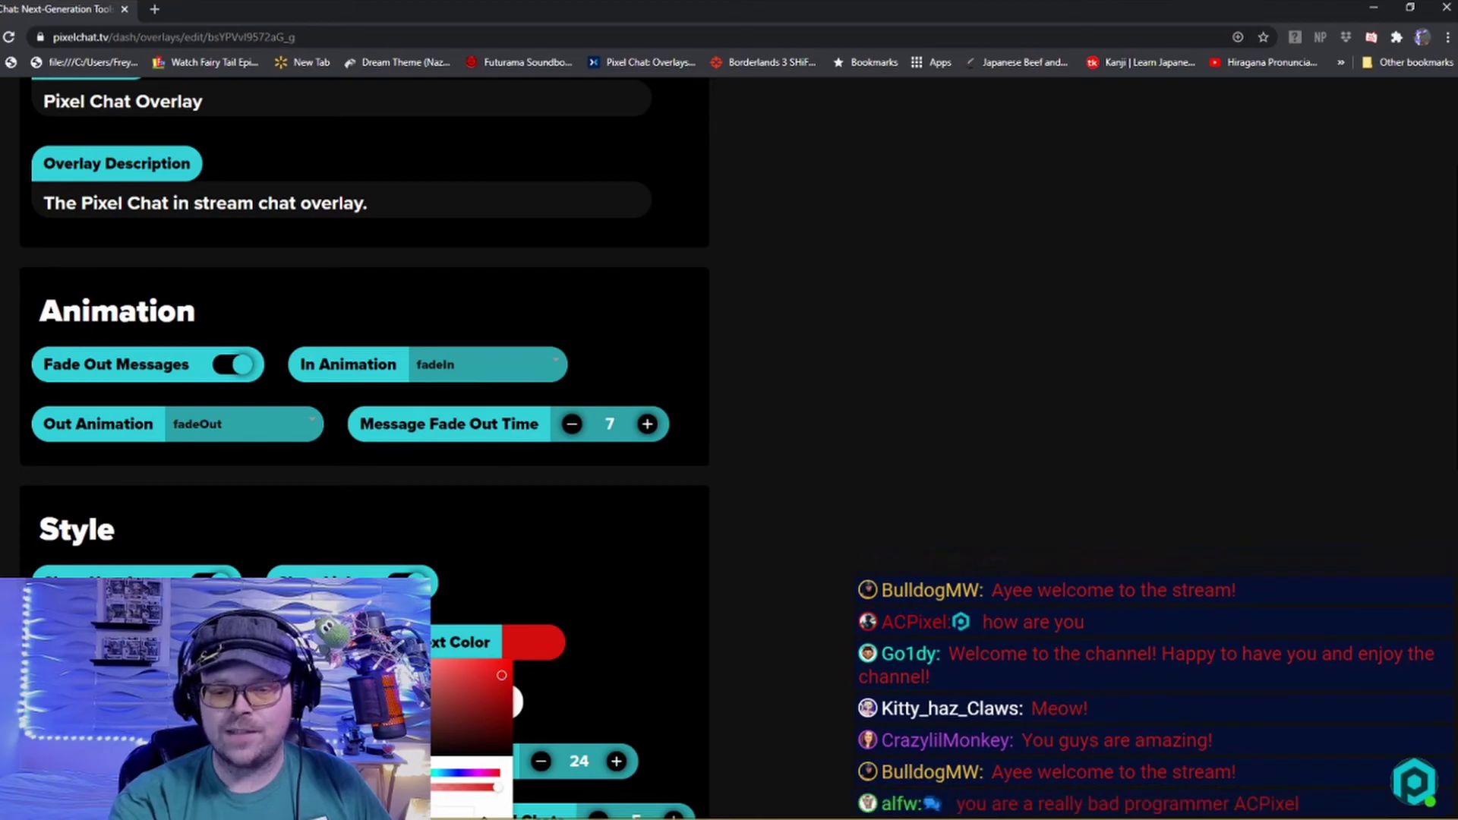
key(Escape)
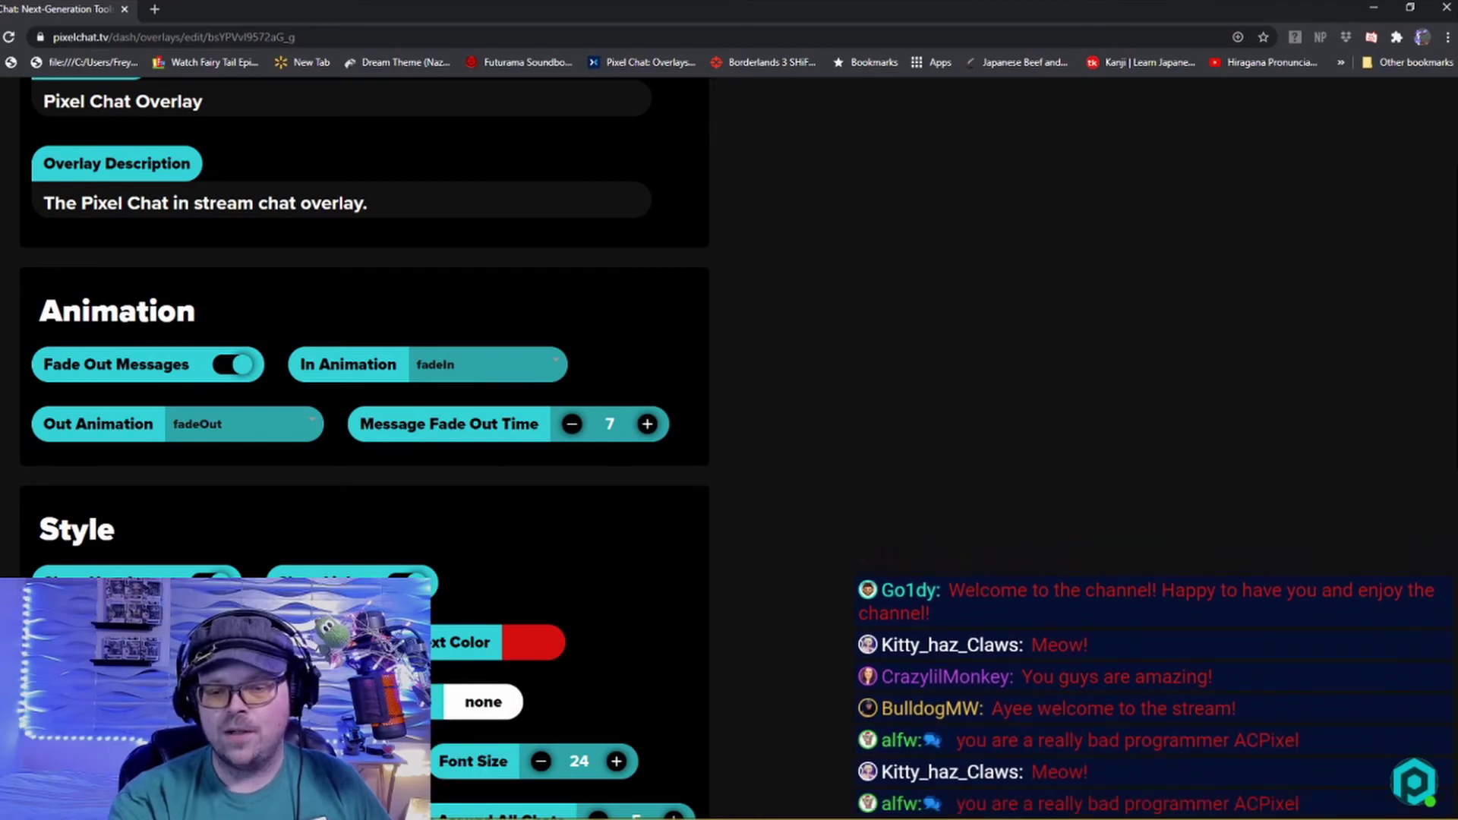
Set the chat overlay's message background color to black and the message text color to green.
scroll(365, 380, down, 3)
click(287, 494)
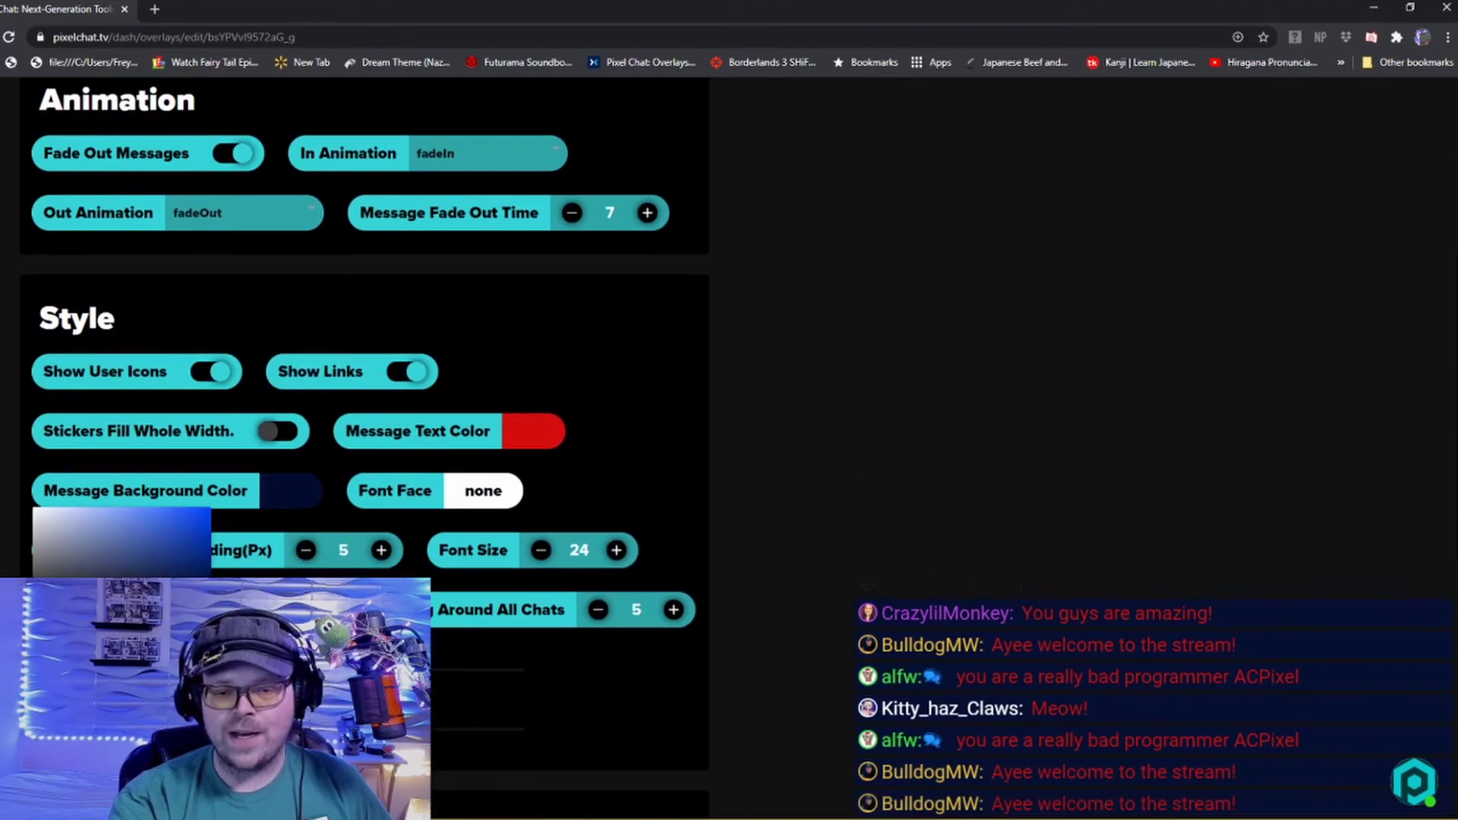
click(543, 441)
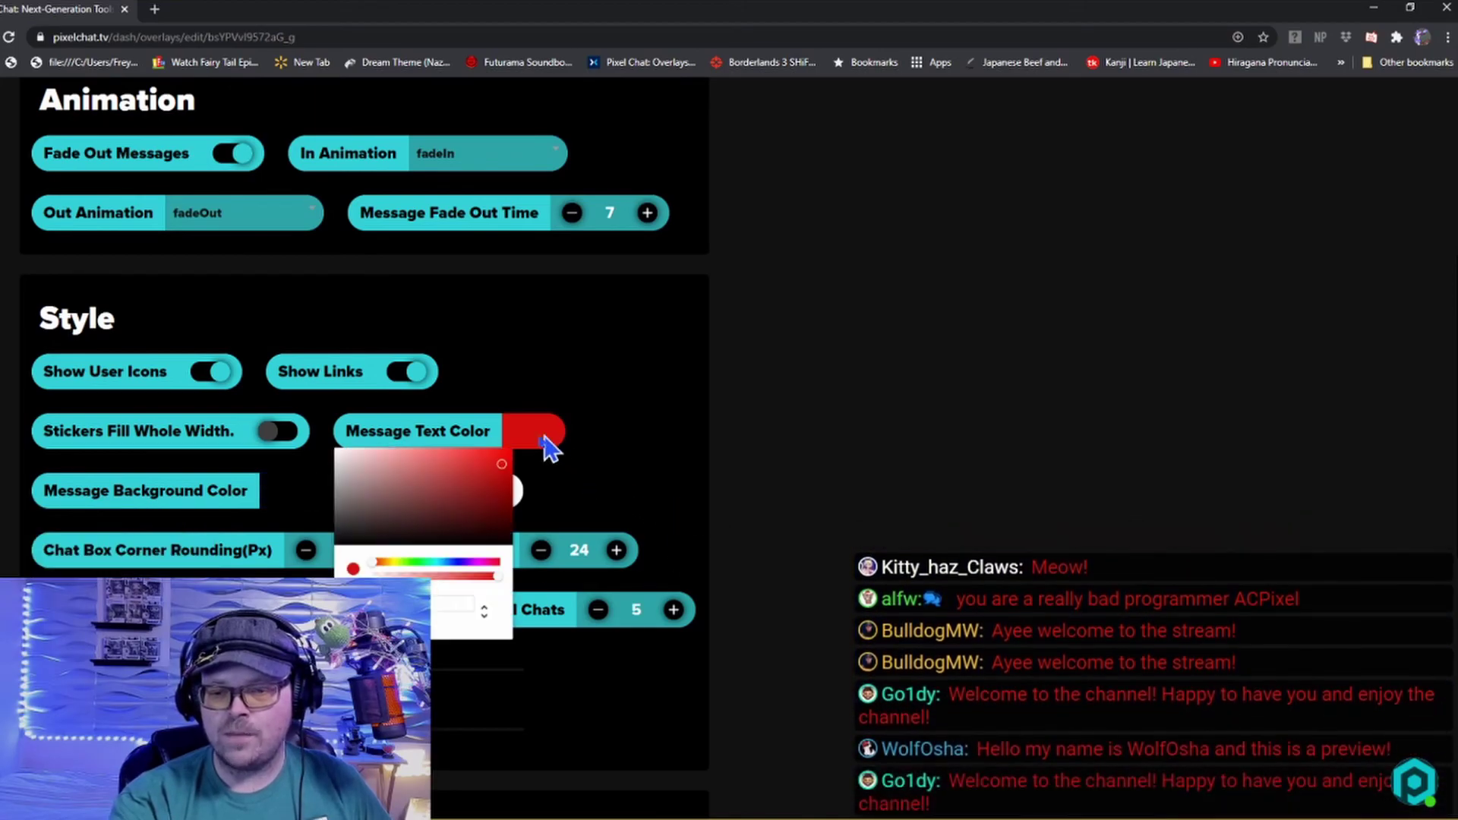
click(469, 562)
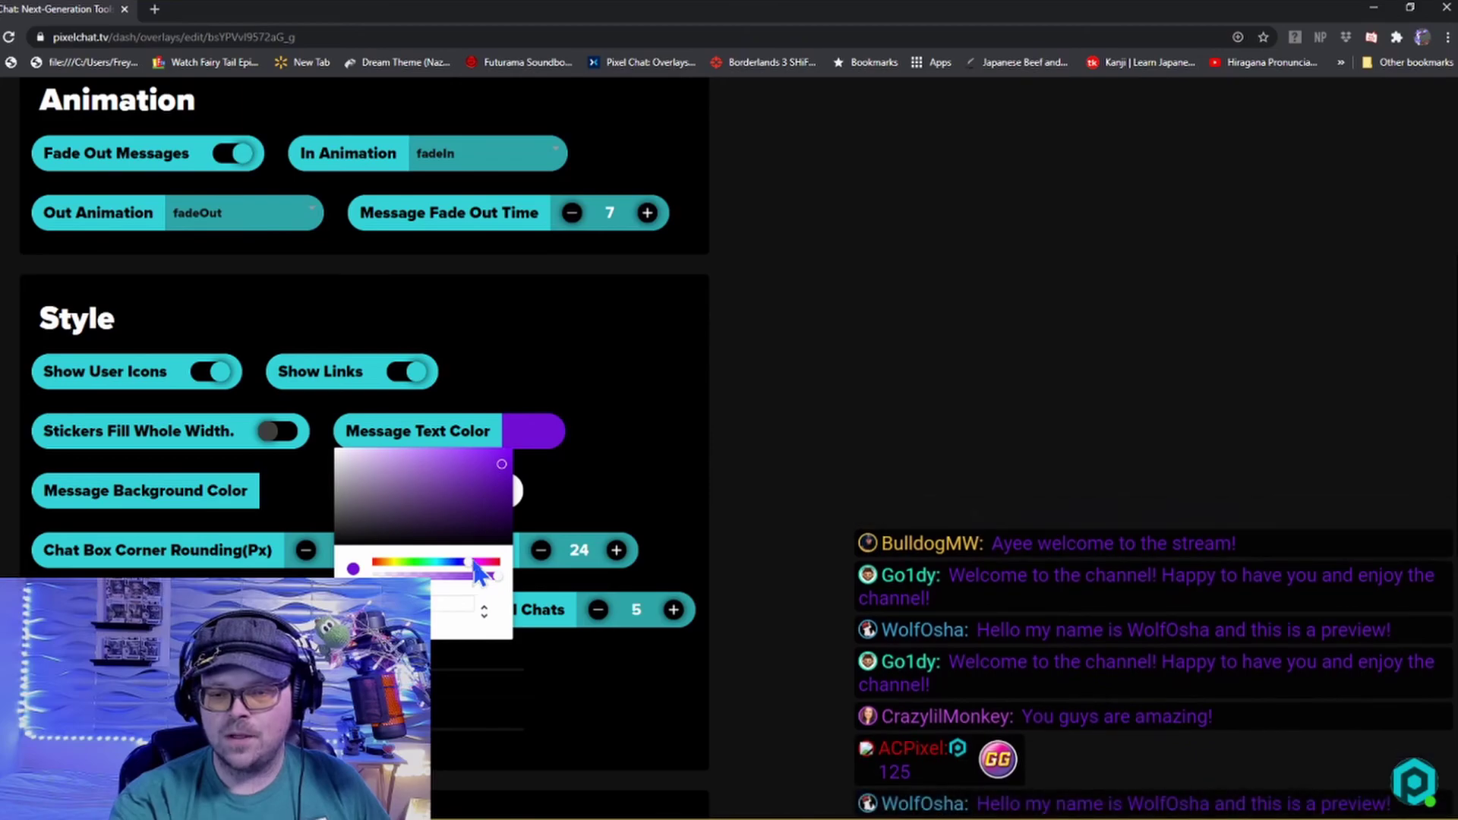
click(486, 564)
drag(490, 566, 420, 562)
click(454, 604)
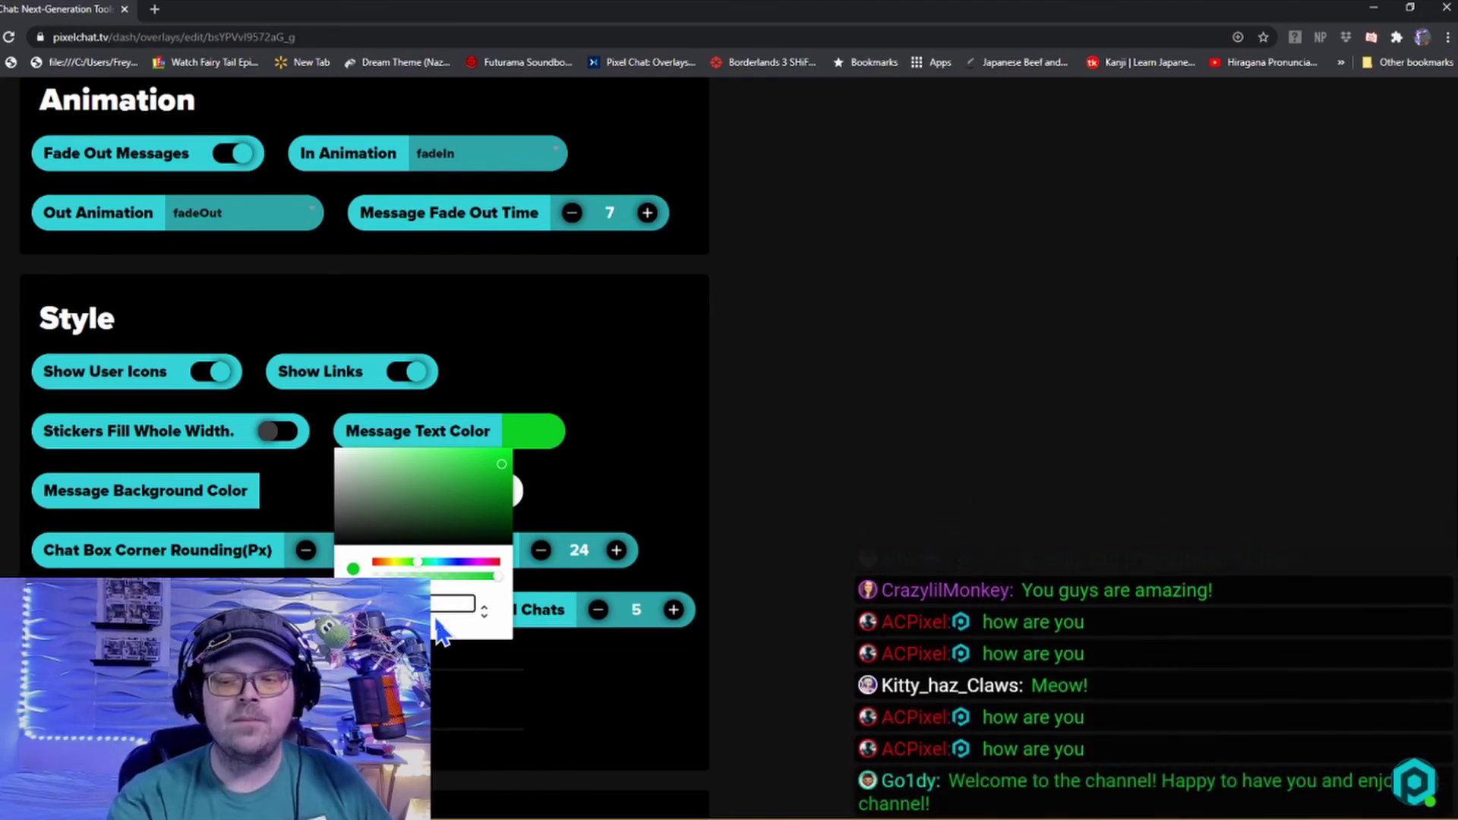
click(688, 451)
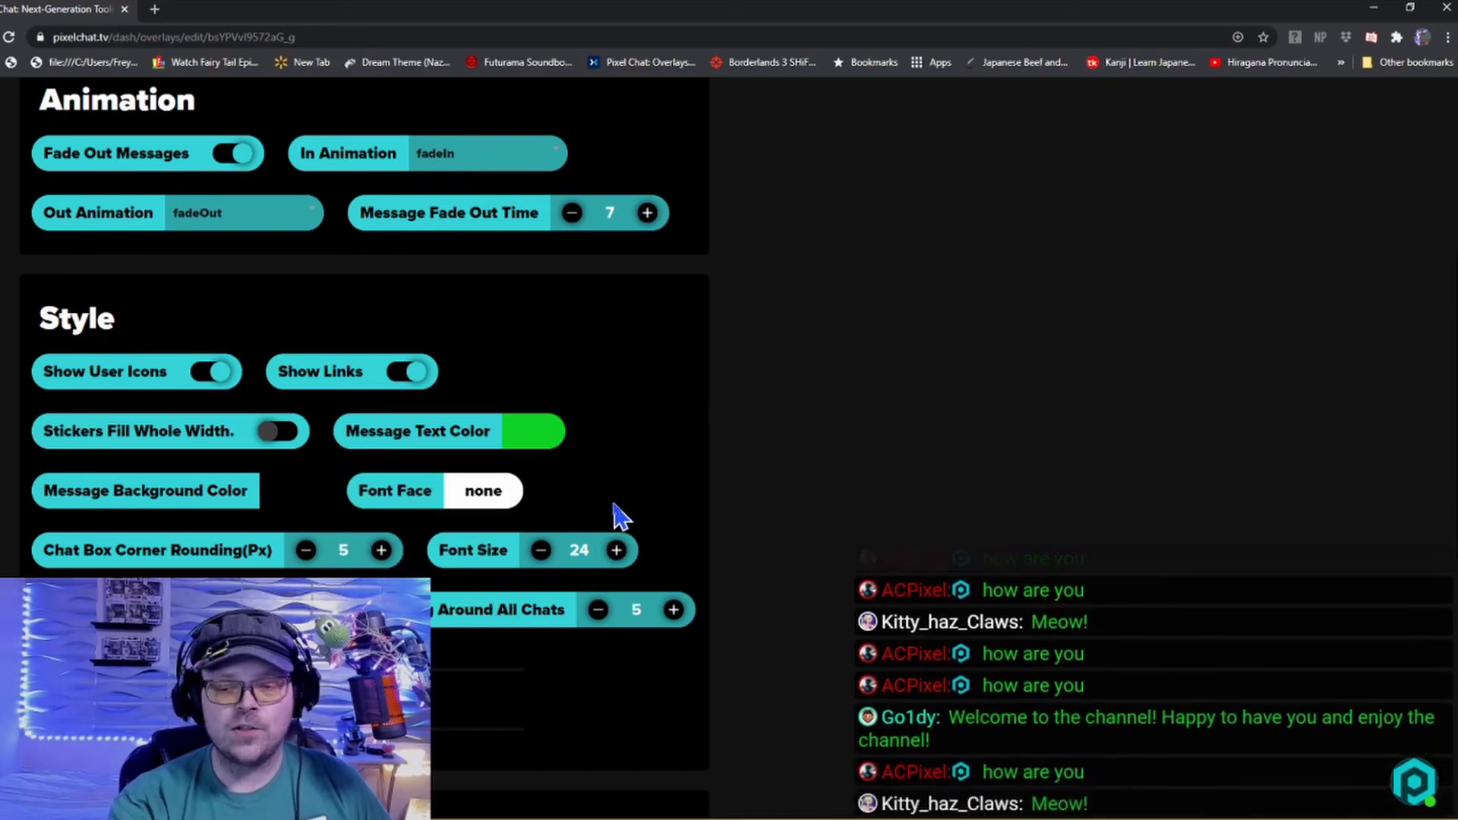
Increase the chat overlay's font size to 48.
double_click(617, 550)
double_click(617, 549)
double_click(617, 550)
double_click(617, 550)
double_click(616, 550)
double_click(617, 549)
double_click(616, 550)
double_click(617, 550)
double_click(616, 549)
double_click(617, 550)
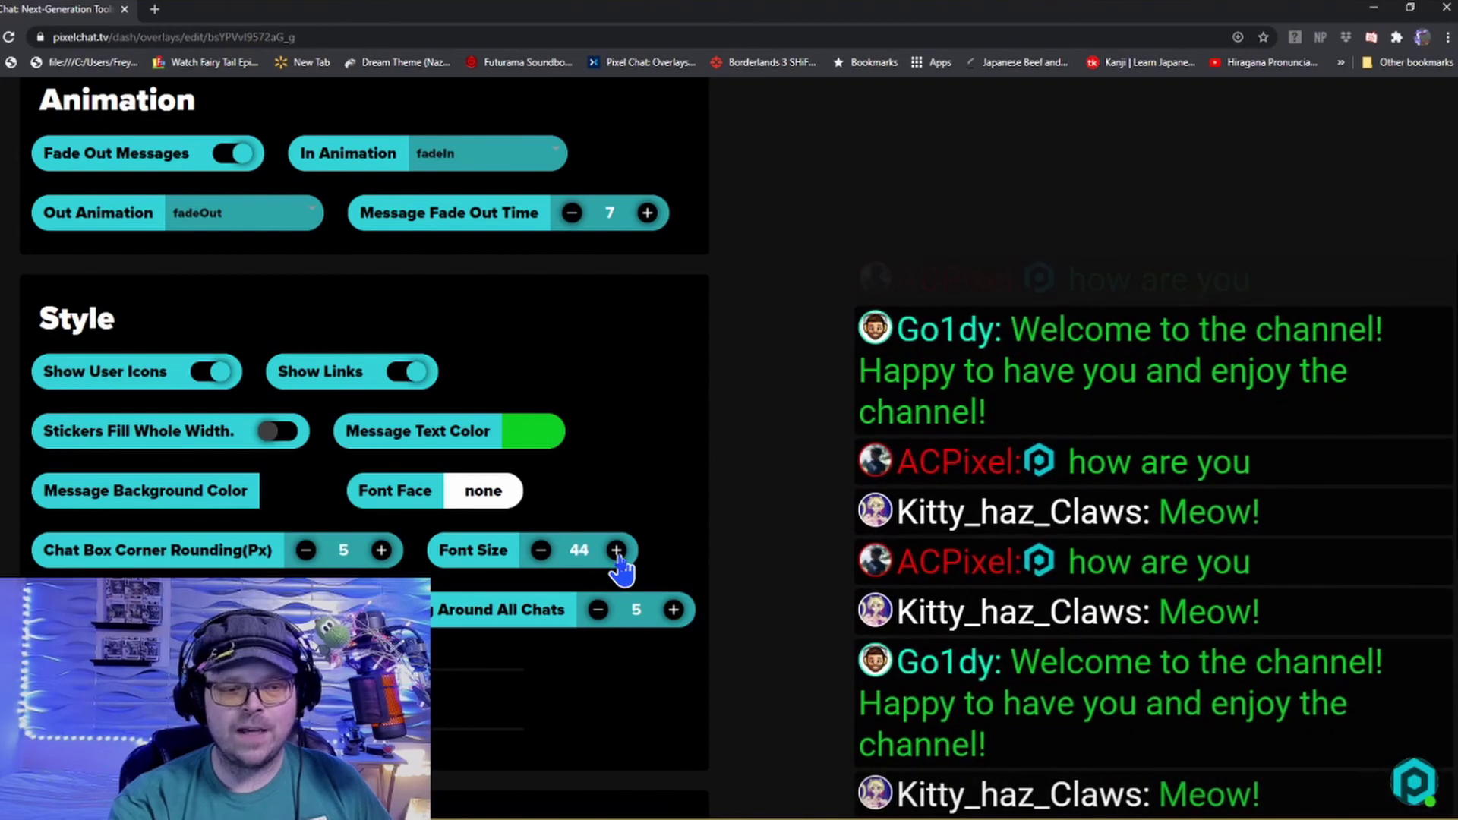
double_click(617, 550)
double_click(616, 550)
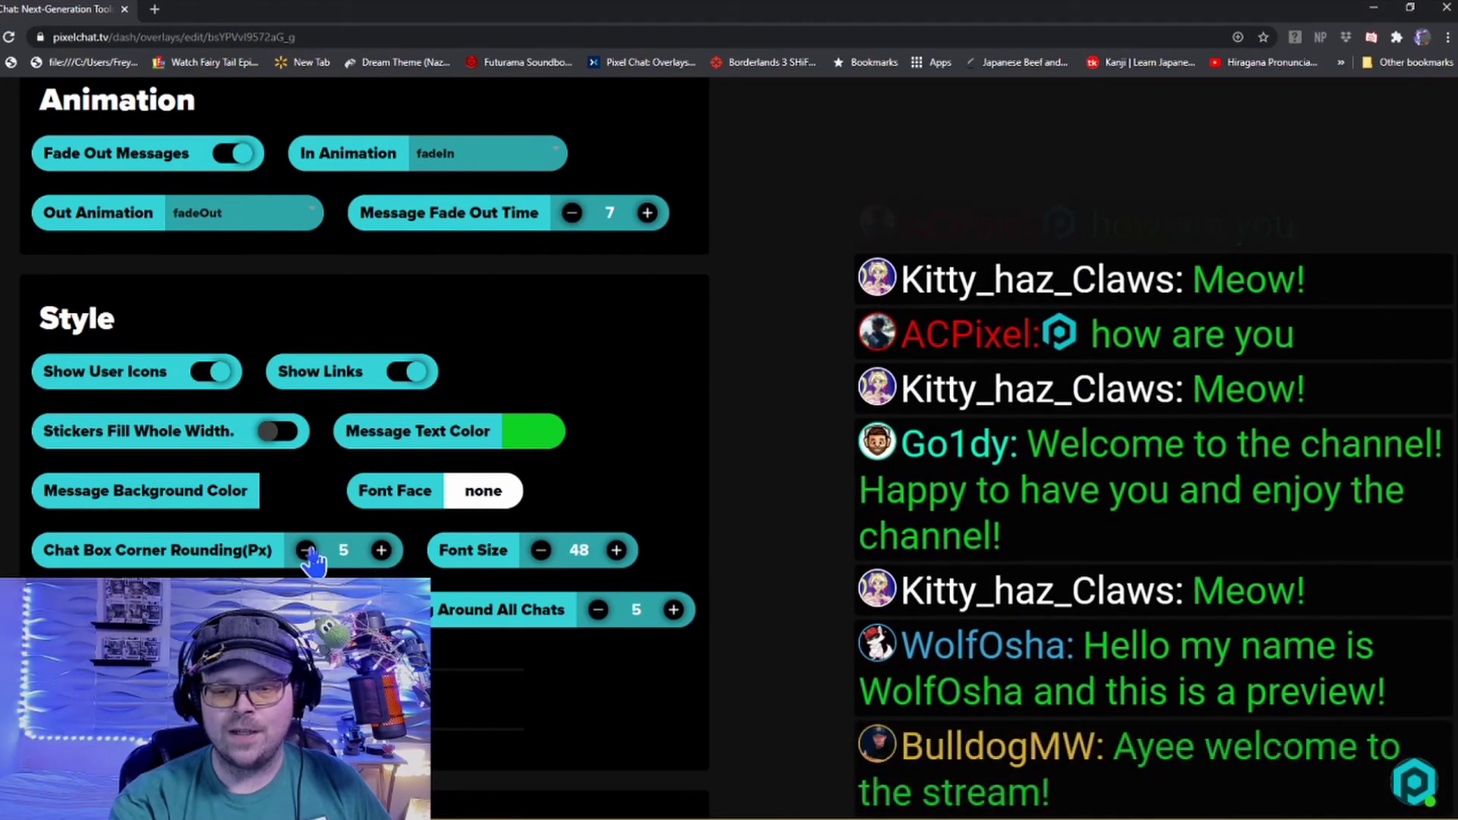
Reduce the chat box corner rounding, and raise it again past 4 px.
double_click(306, 550)
double_click(306, 550)
click(306, 550)
double_click(381, 549)
double_click(381, 550)
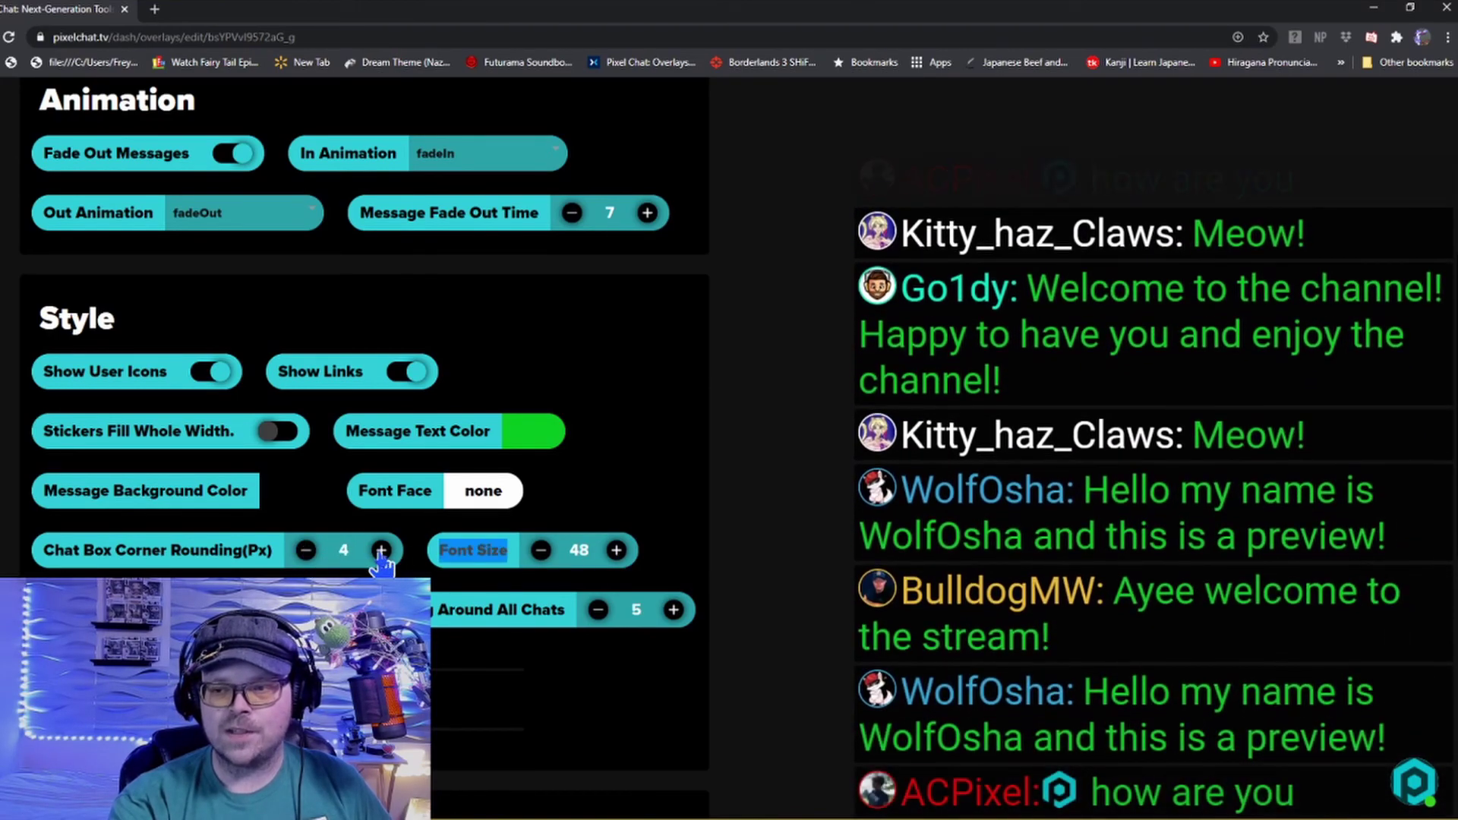
double_click(381, 550)
click(381, 550)
double_click(382, 550)
Increase the message fade out time in the animation settings to 22.
scroll(372, 448, up, 5)
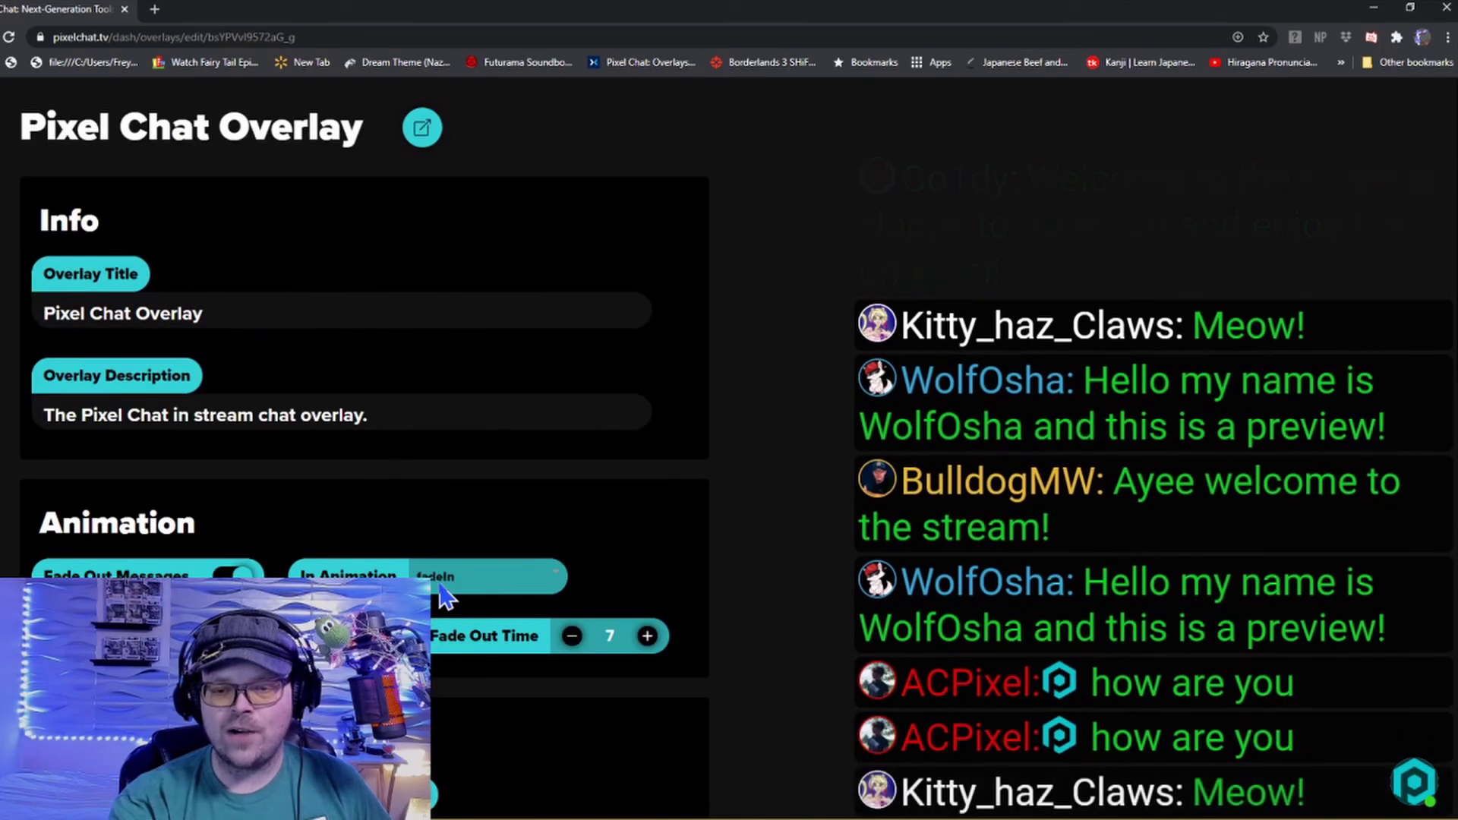
click(647, 636)
double_click(647, 636)
click(647, 636)
double_click(647, 637)
click(647, 637)
double_click(647, 637)
double_click(648, 637)
click(648, 637)
double_click(647, 636)
double_click(647, 636)
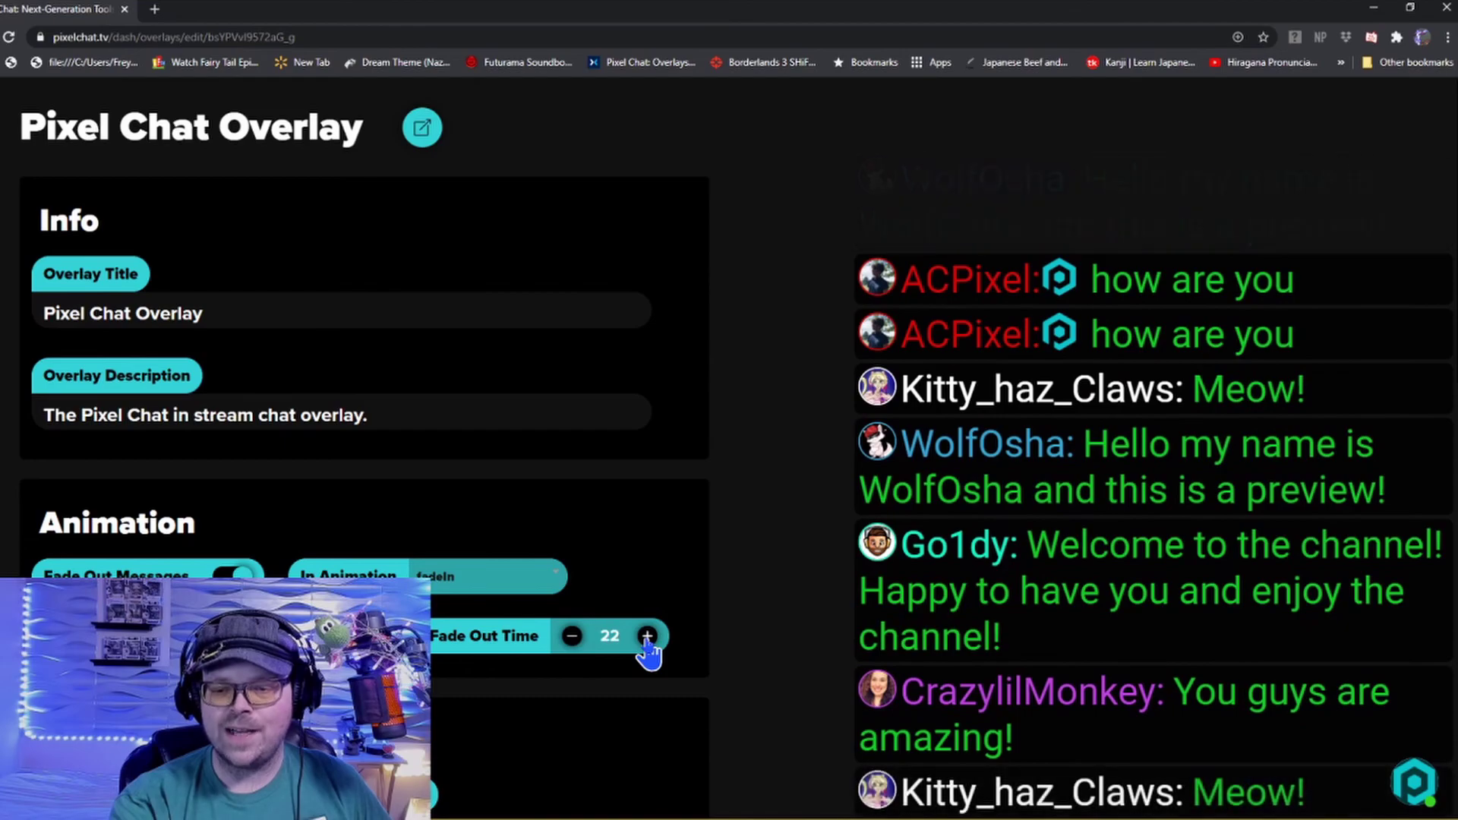
Raise the message fade out time above 22 and look through the chat overlay's remaining style settings.
double_click(647, 636)
click(647, 637)
double_click(647, 637)
scroll(465, 700, down, 8)
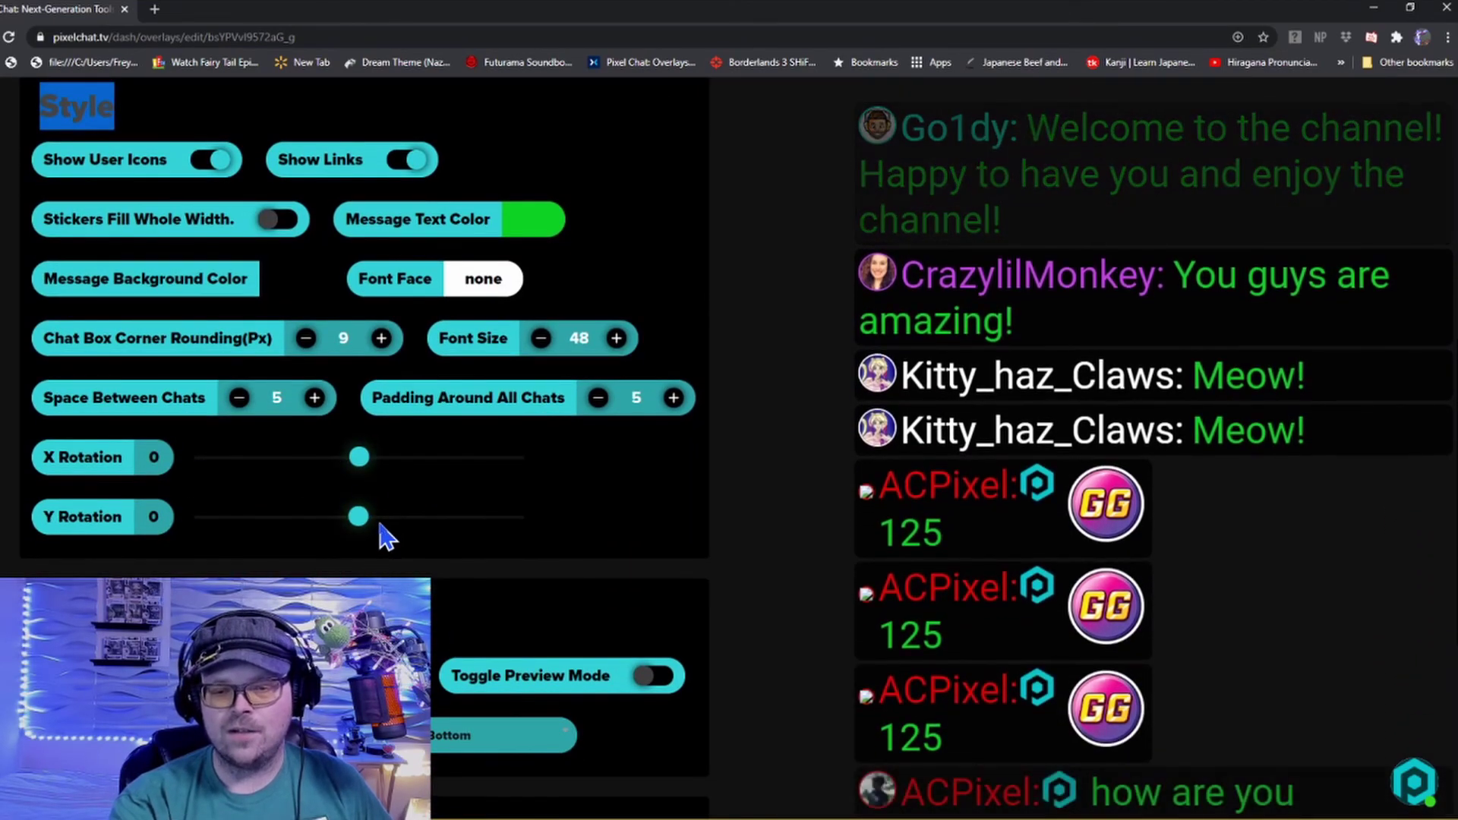
scroll(382, 524, down, 5)
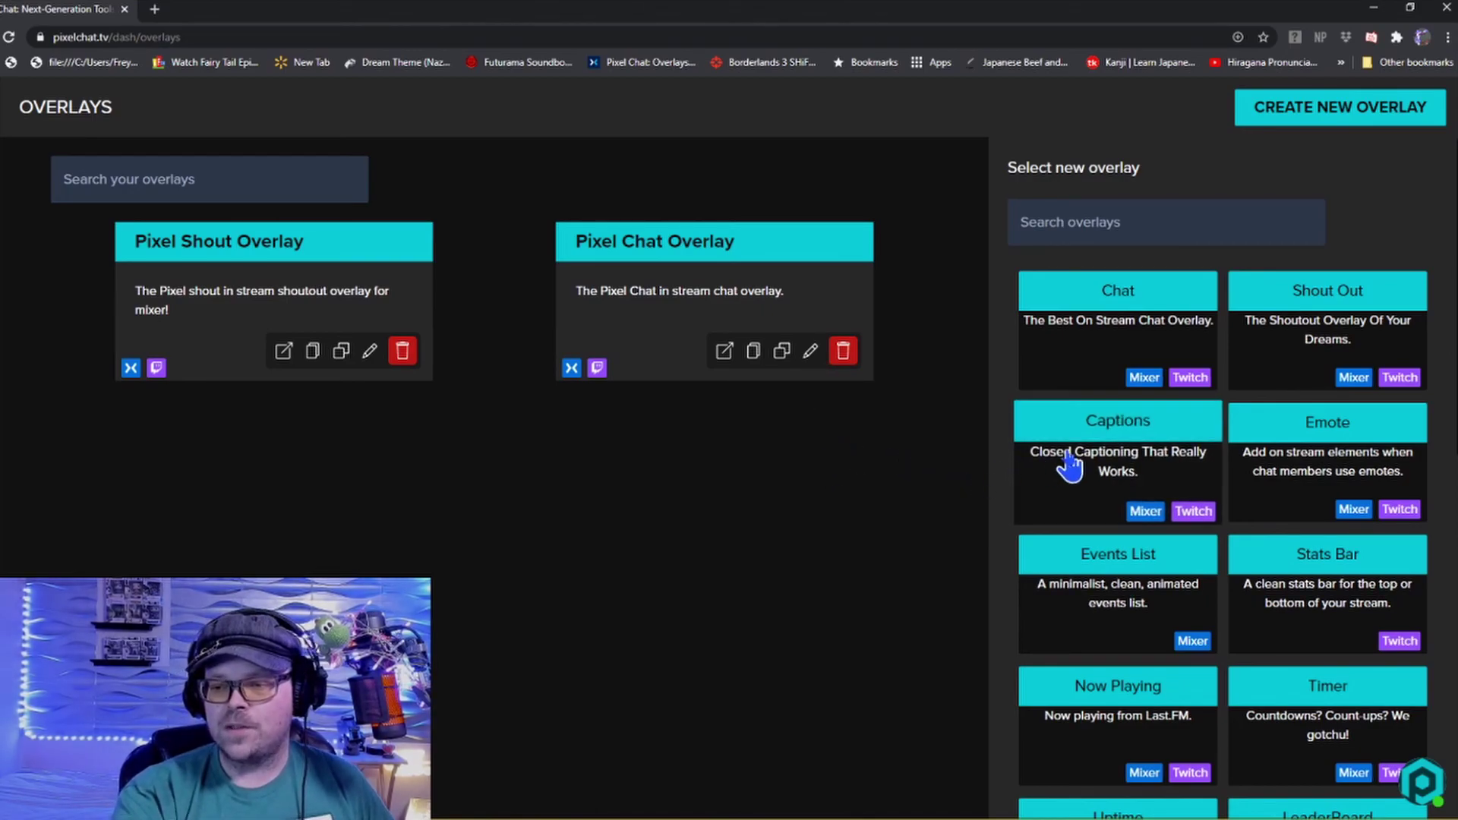
Create a Captions overlay and give it a lighter blue background color and larger caption text.
click(1165, 468)
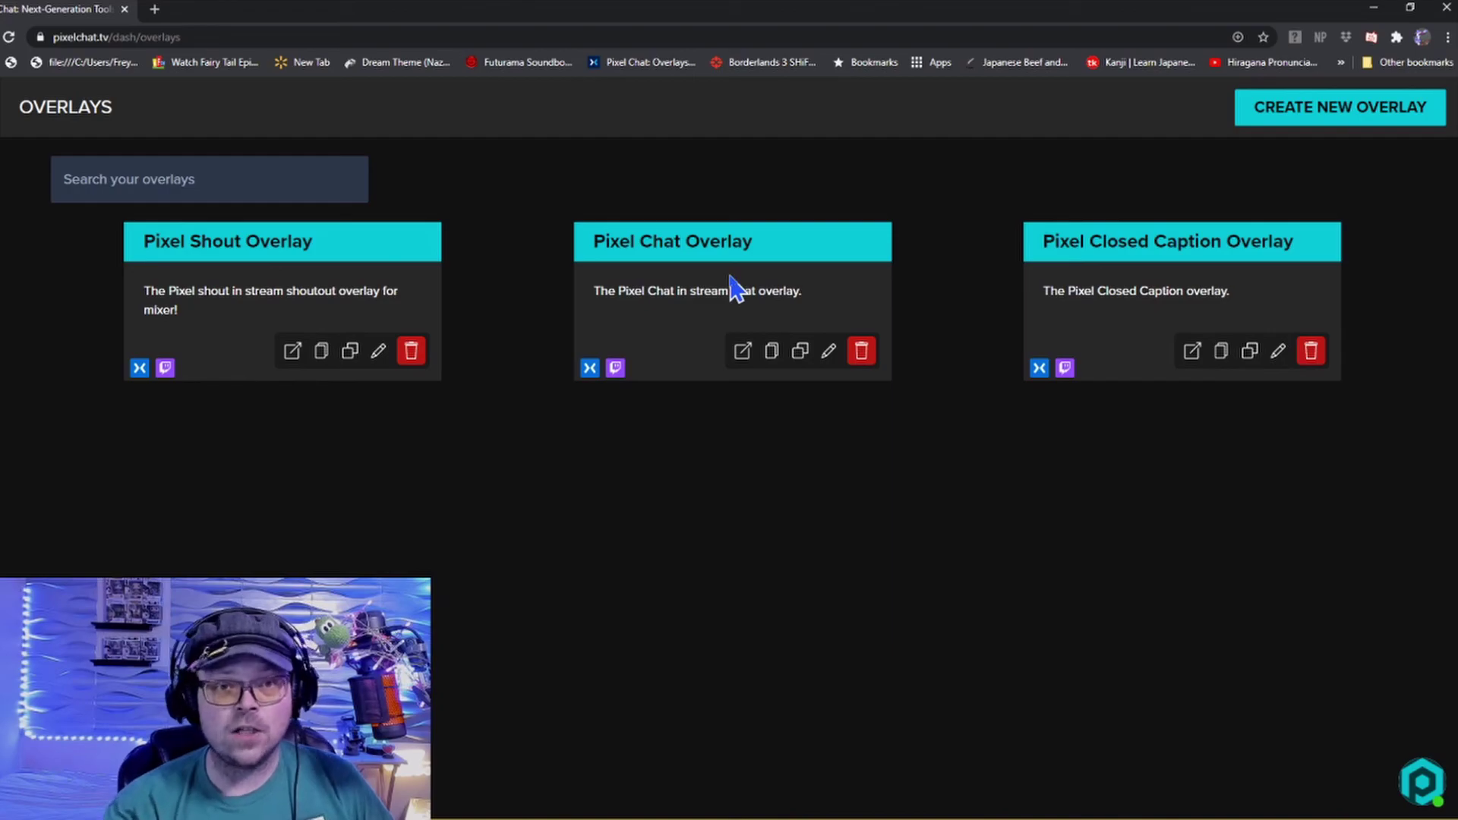
click(1279, 354)
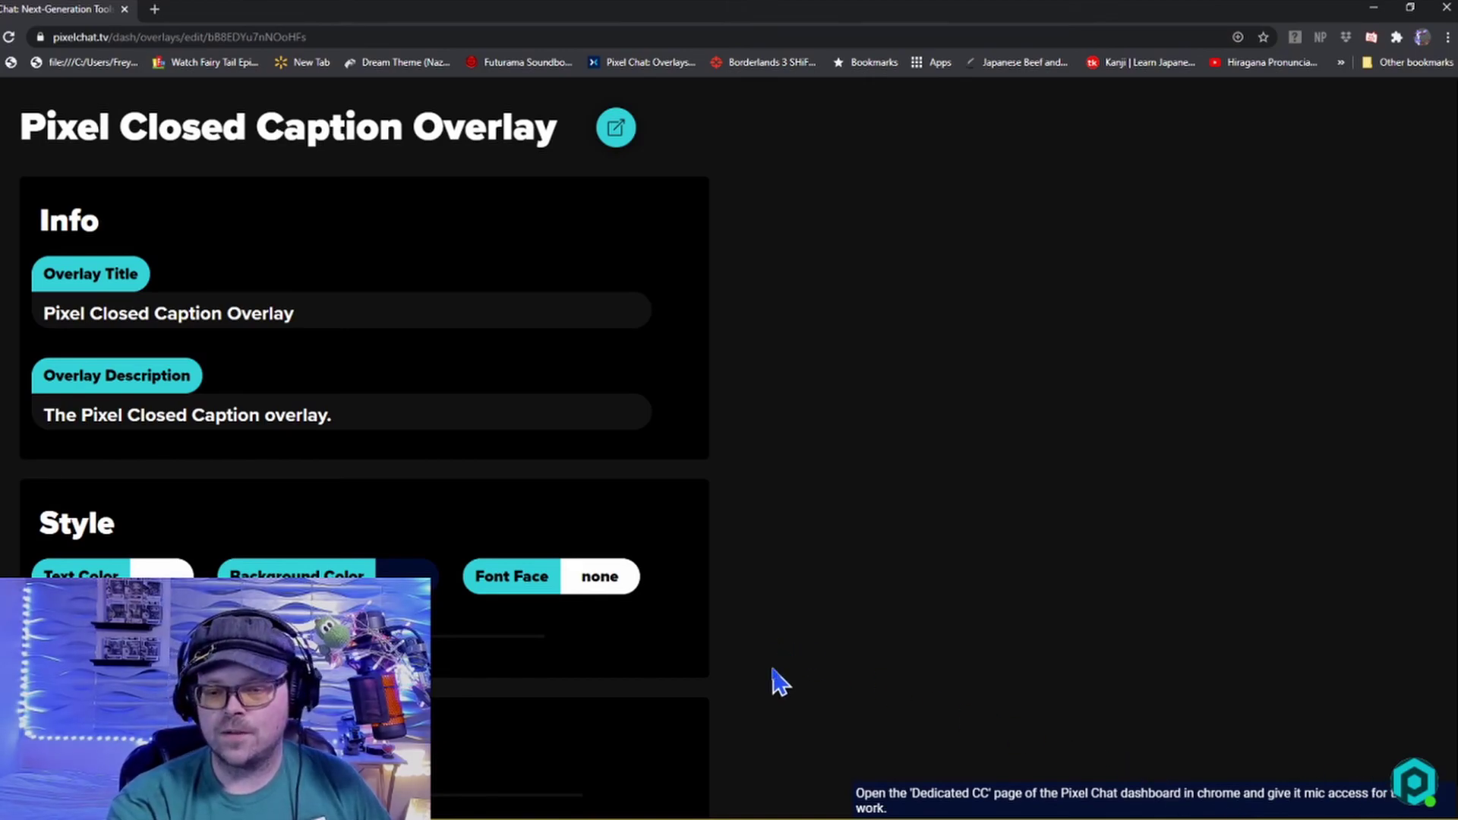
scroll(384, 546, down, 1)
click(384, 545)
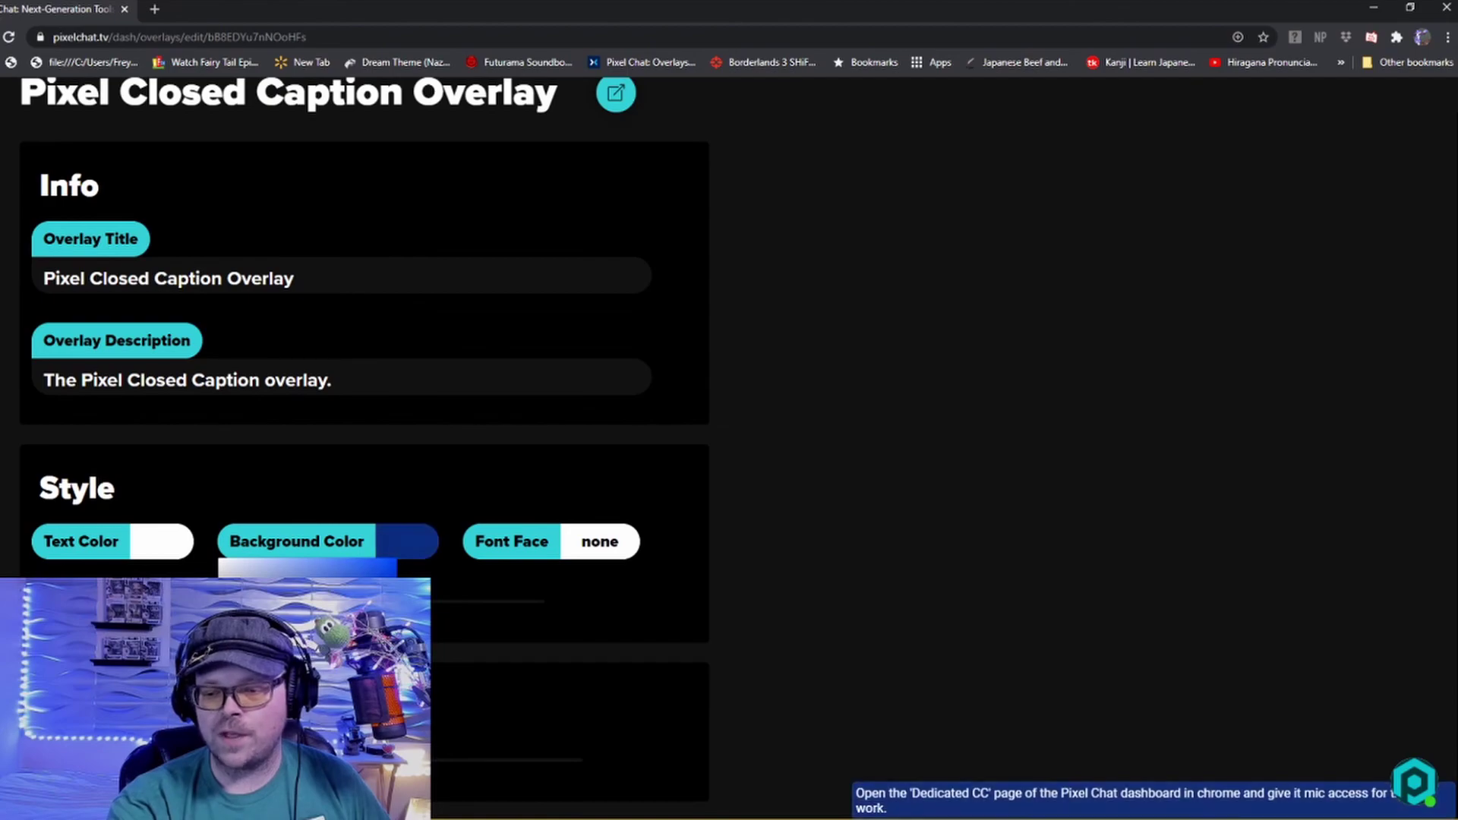
click(319, 608)
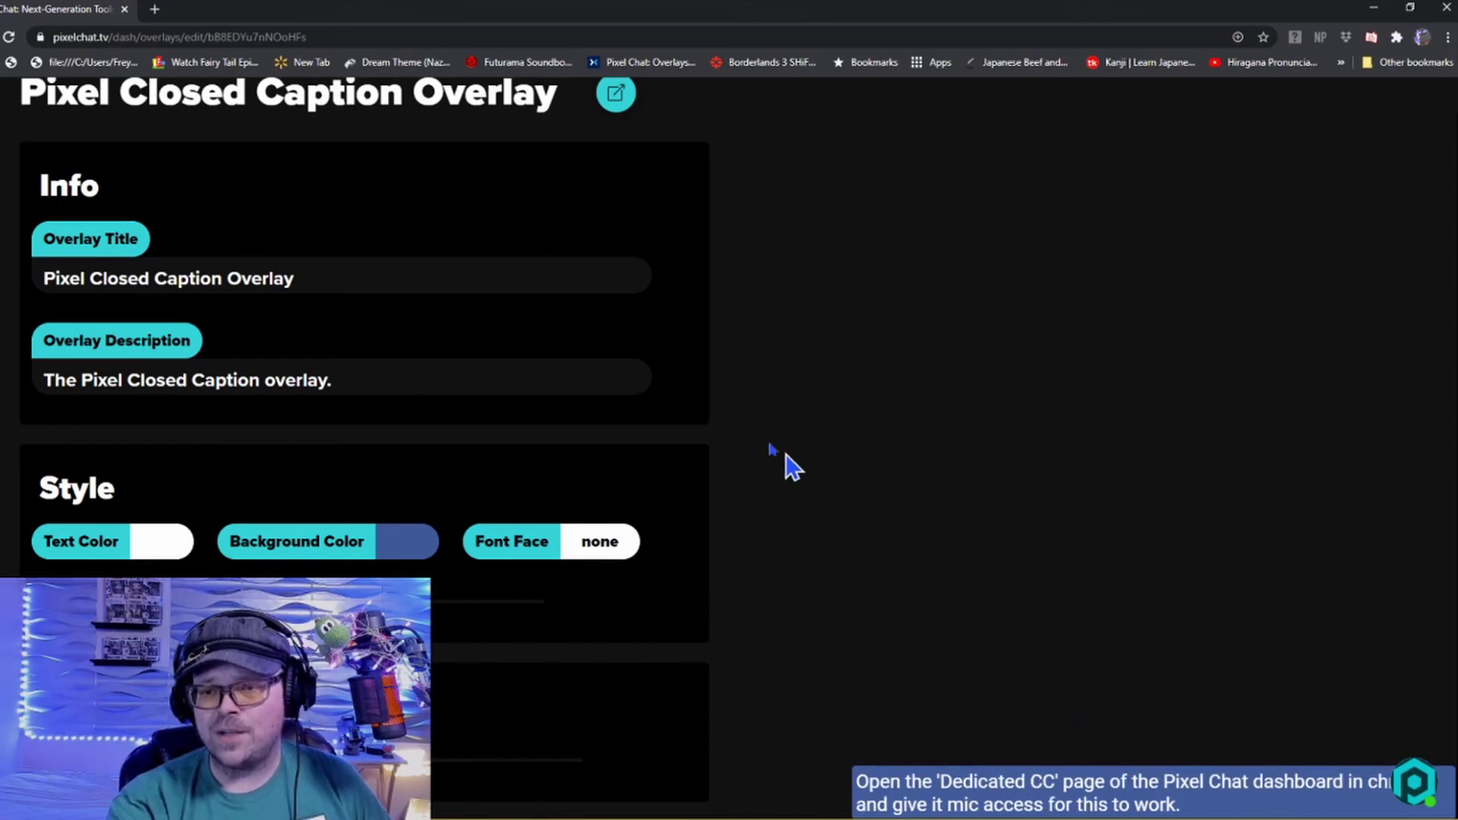
Launch the Pixel Closed Caption Overlay in its own tab from the Home page and check the Active Overlays list.
click(7, 163)
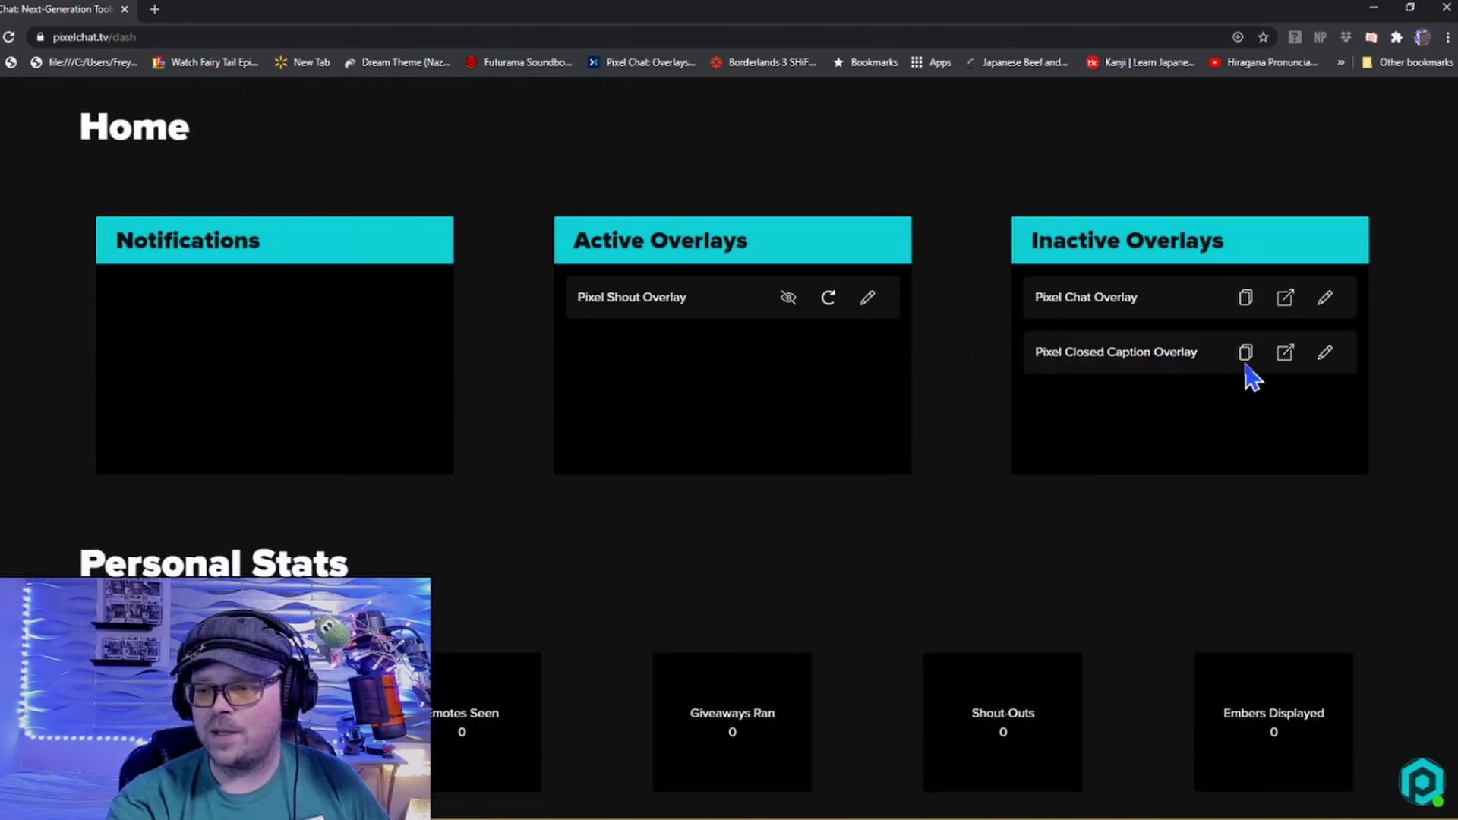
click(1285, 351)
click(91, 8)
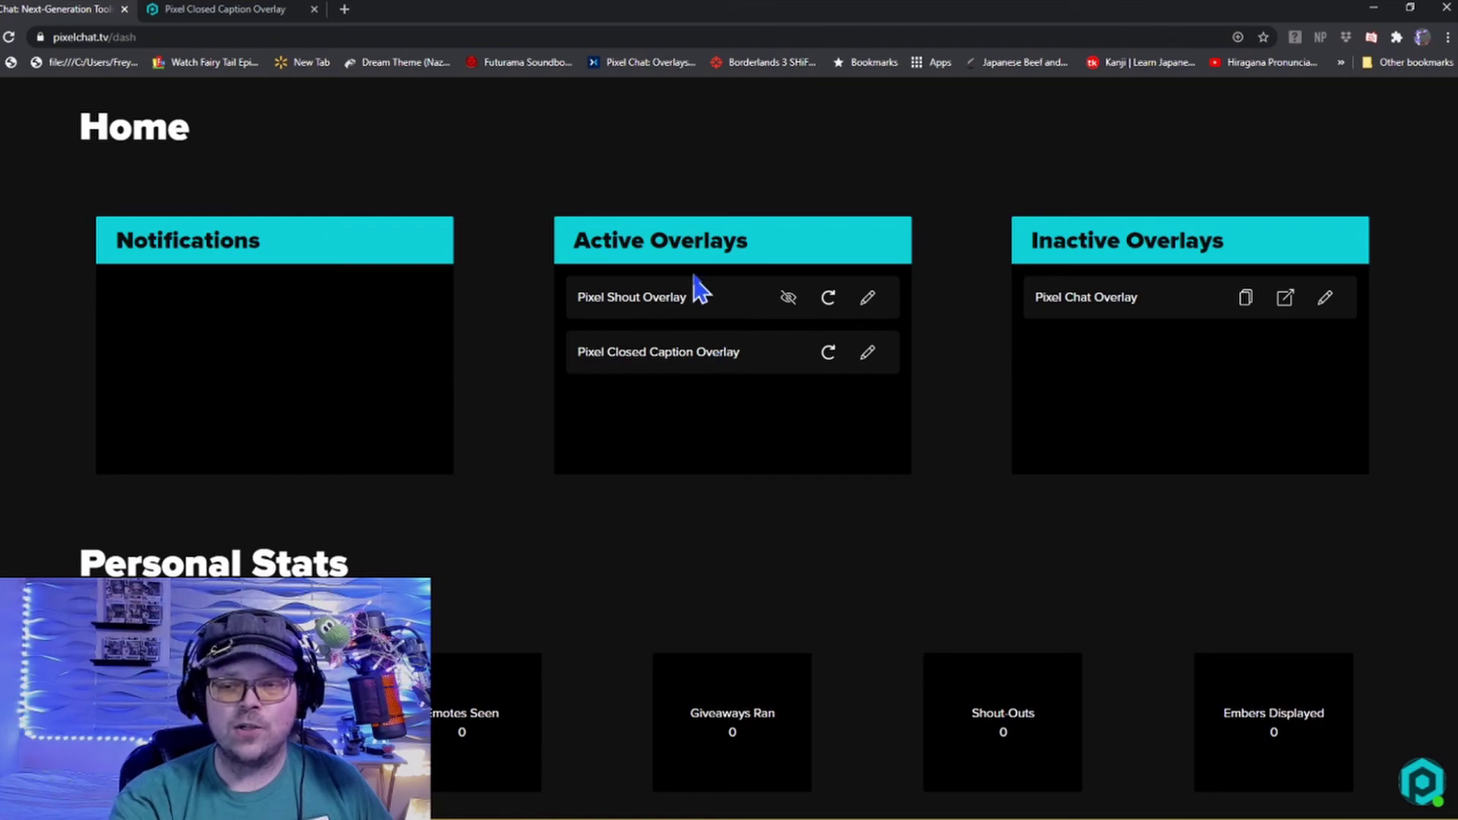
drag(723, 242, 577, 240)
click(1094, 228)
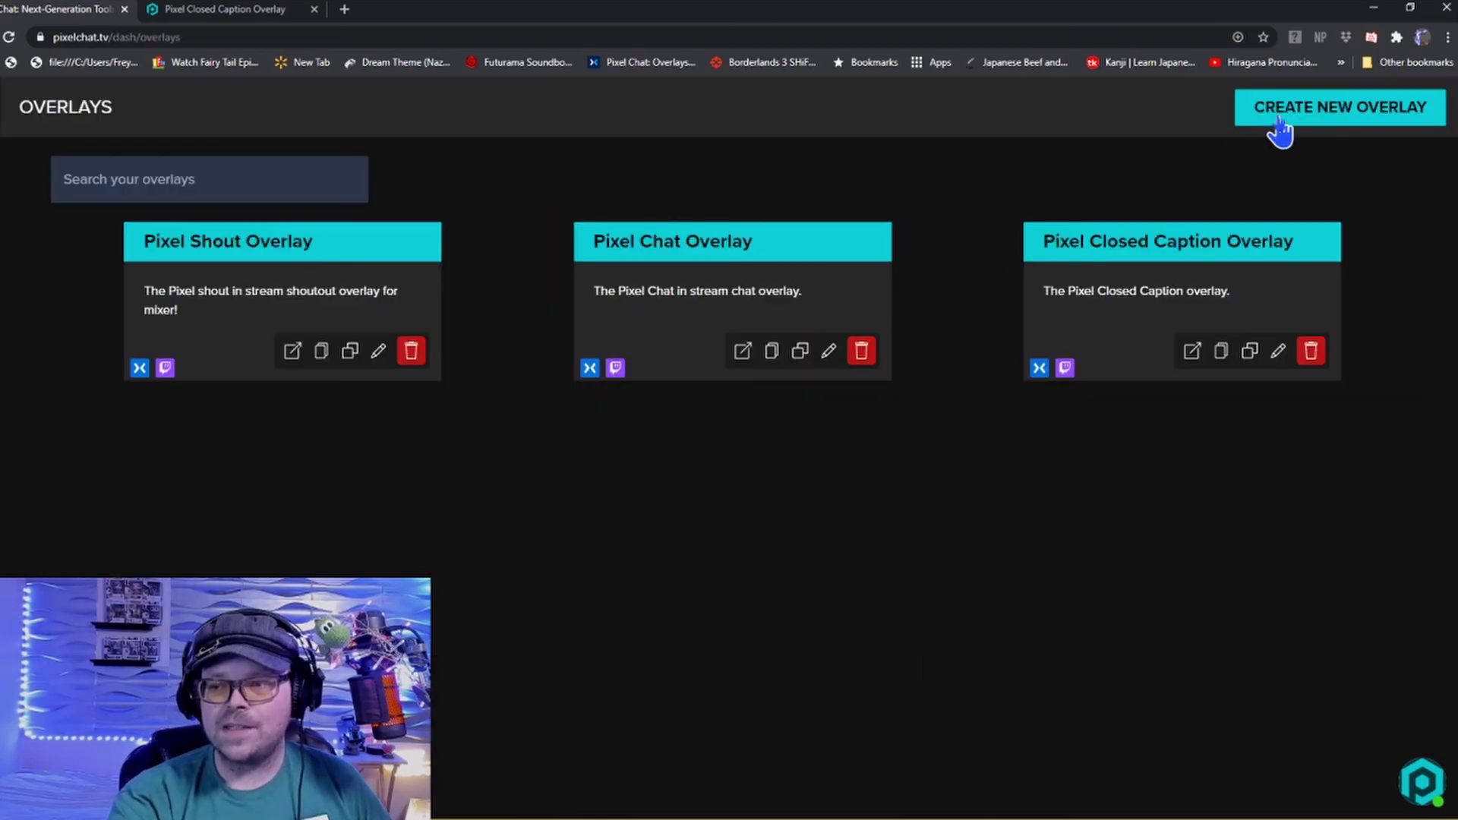
Browse the available overlay types, create a Credits overlay and open it for editing.
click(1276, 115)
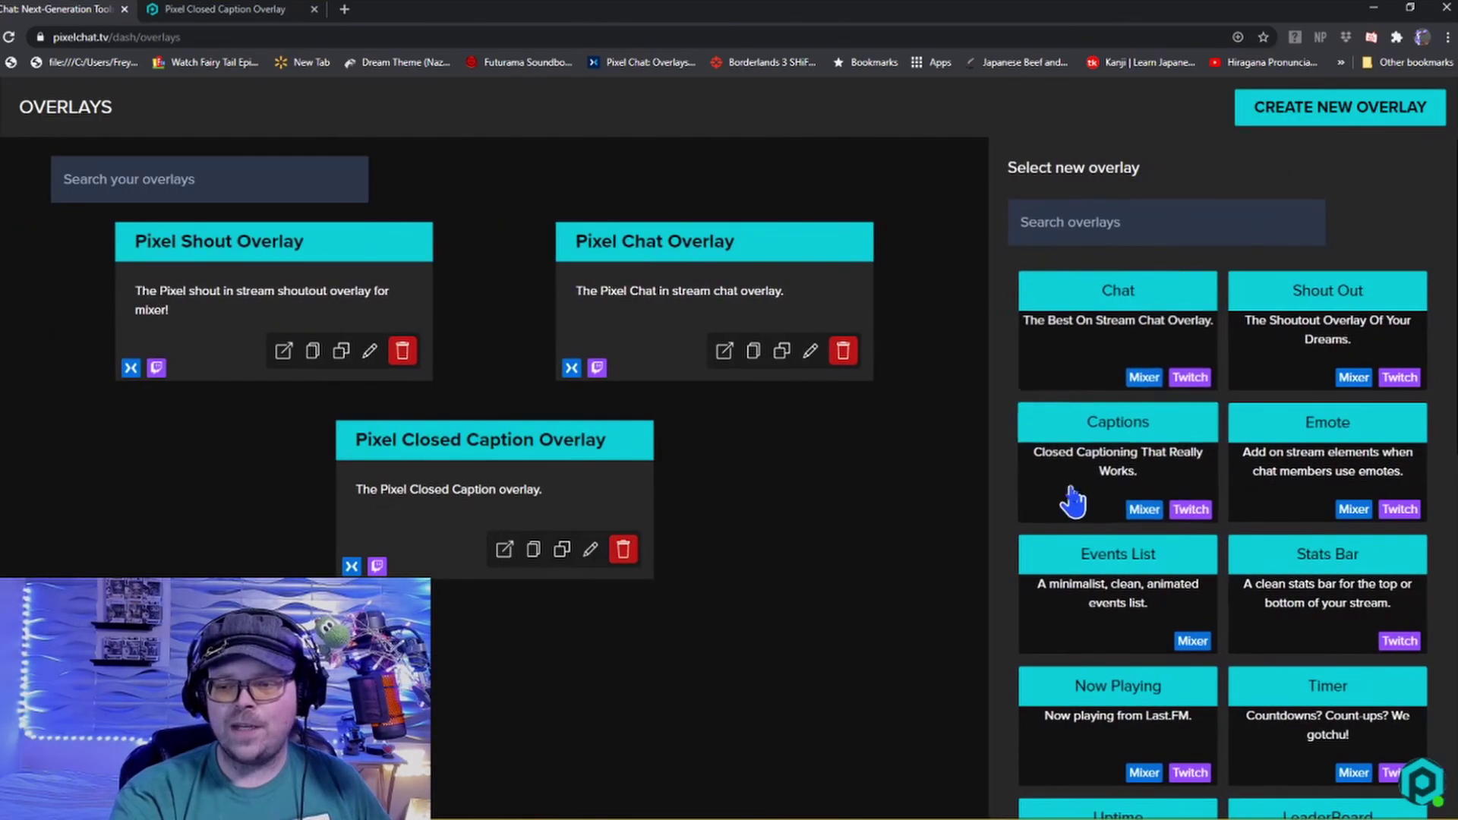
scroll(1063, 630, down, 3)
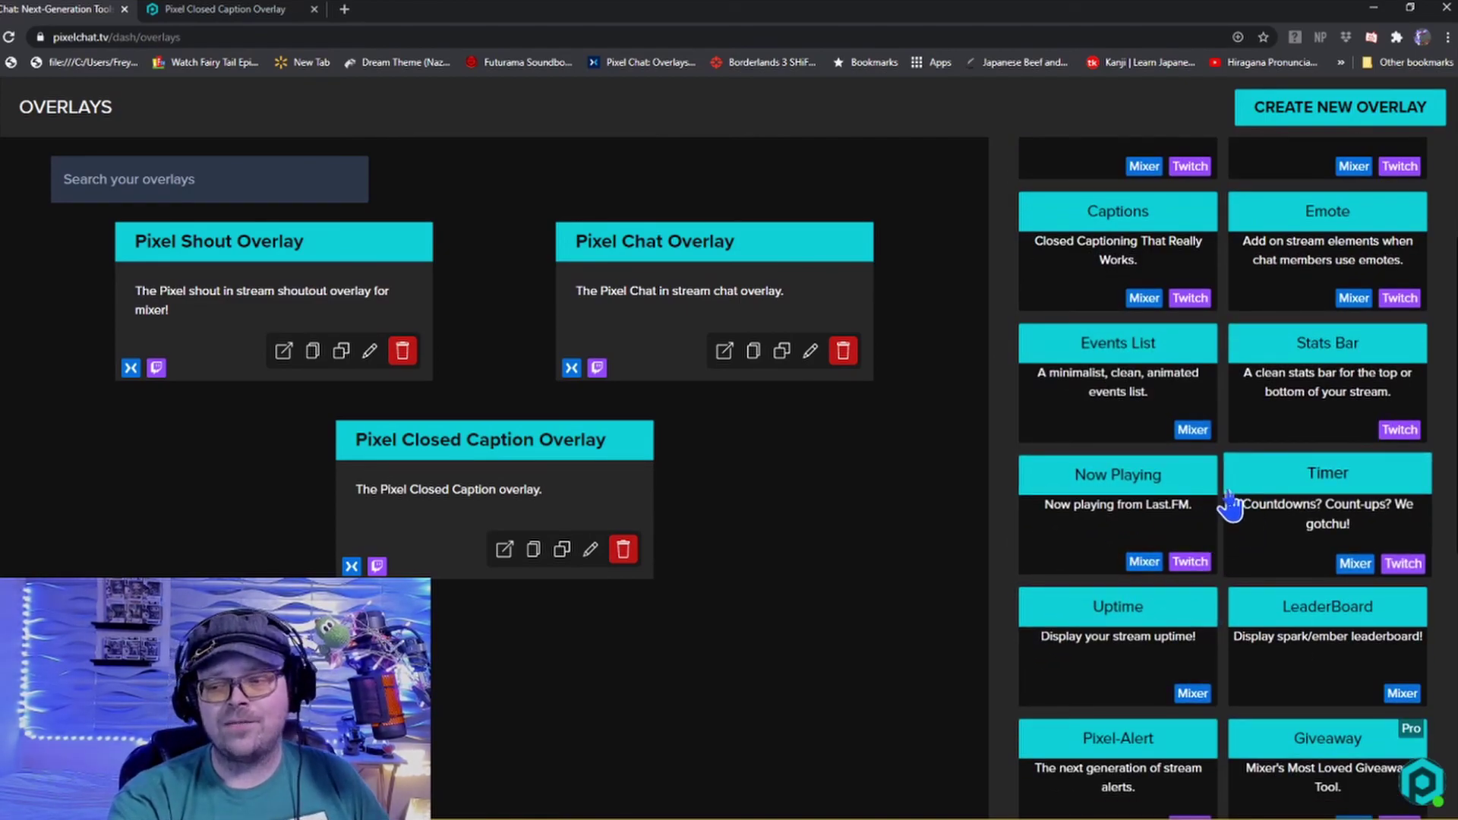
scroll(1229, 490, down, 8)
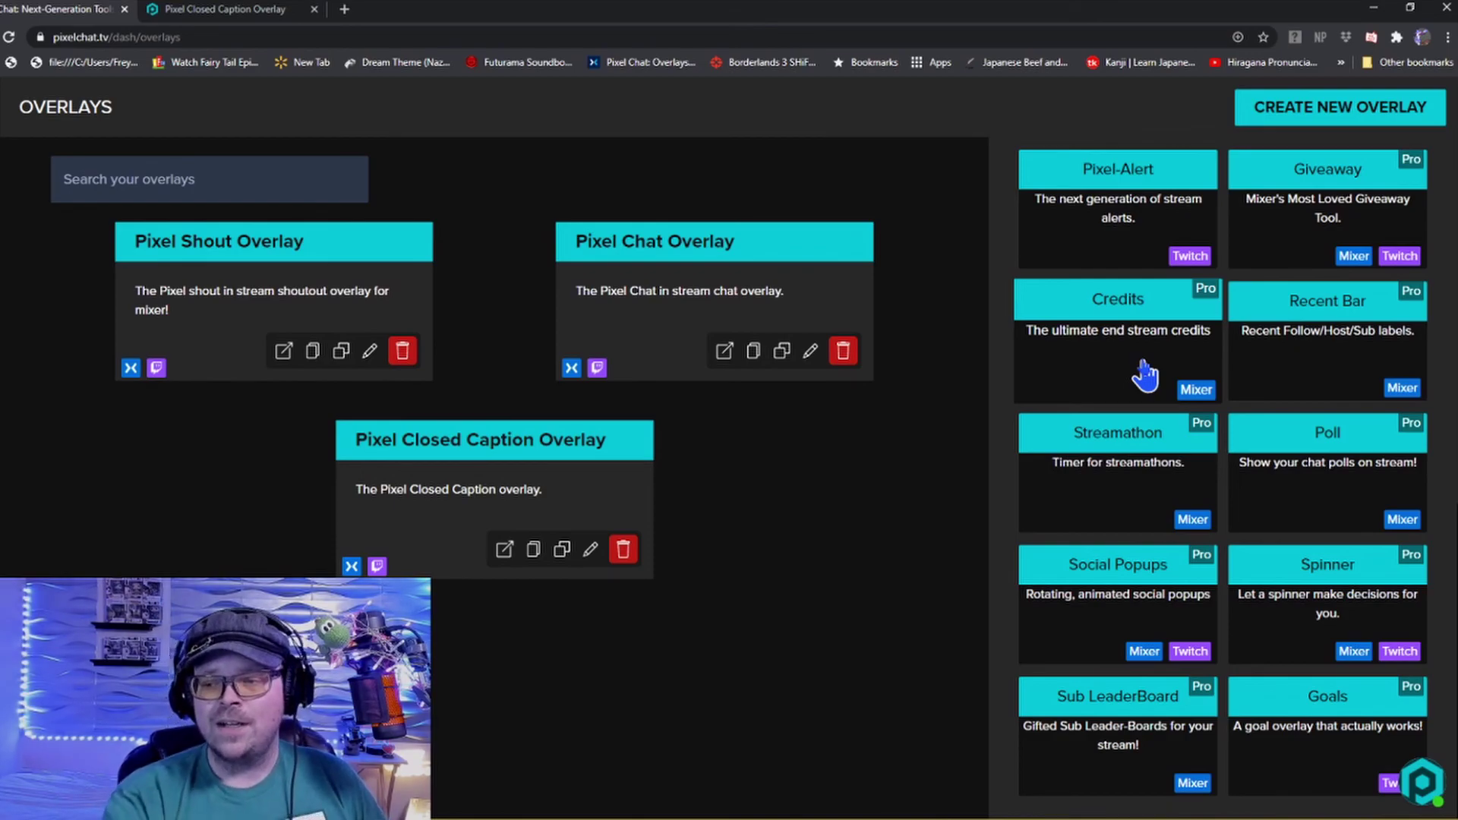
click(1144, 374)
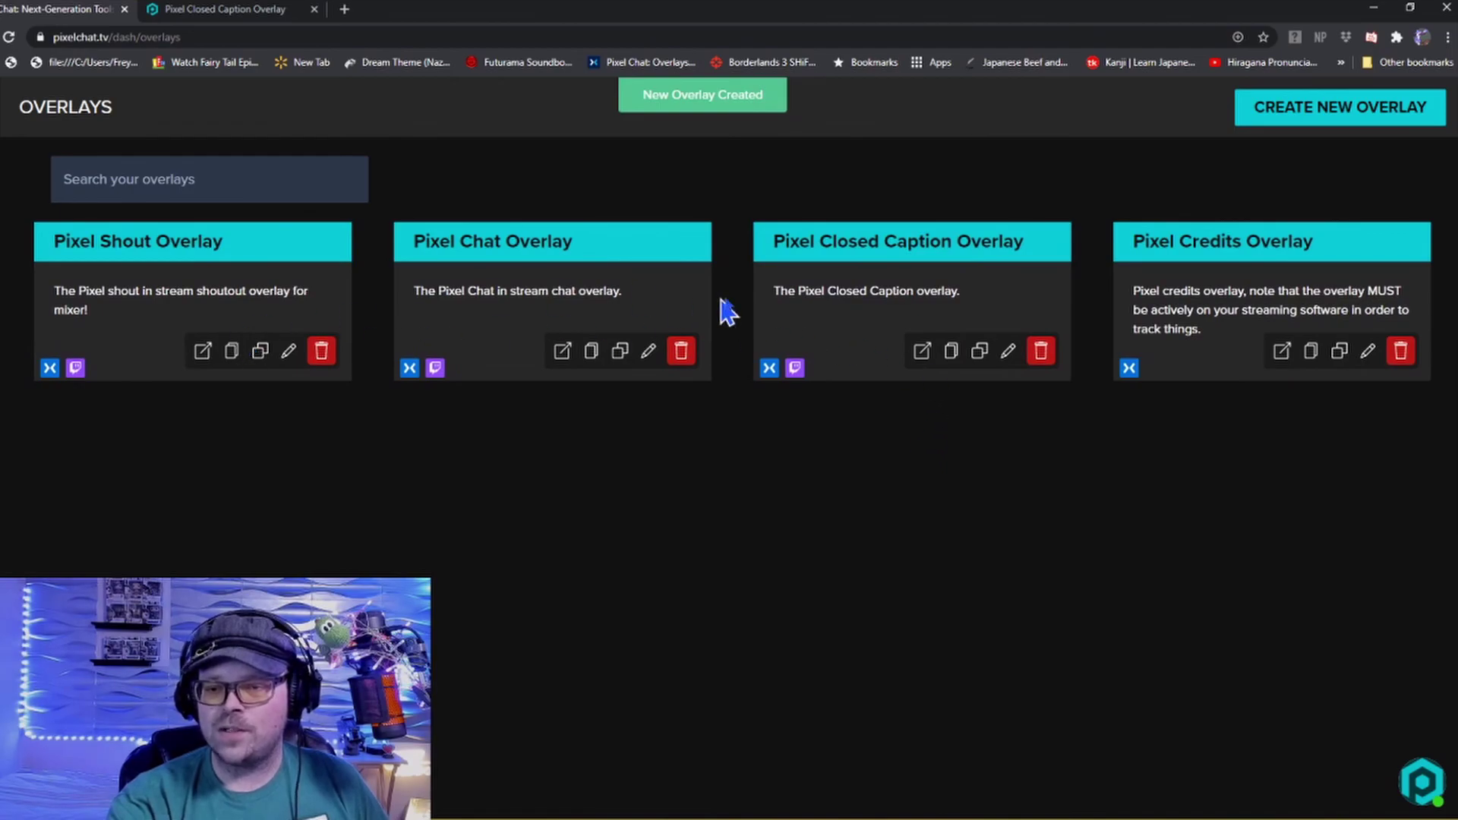
click(1367, 352)
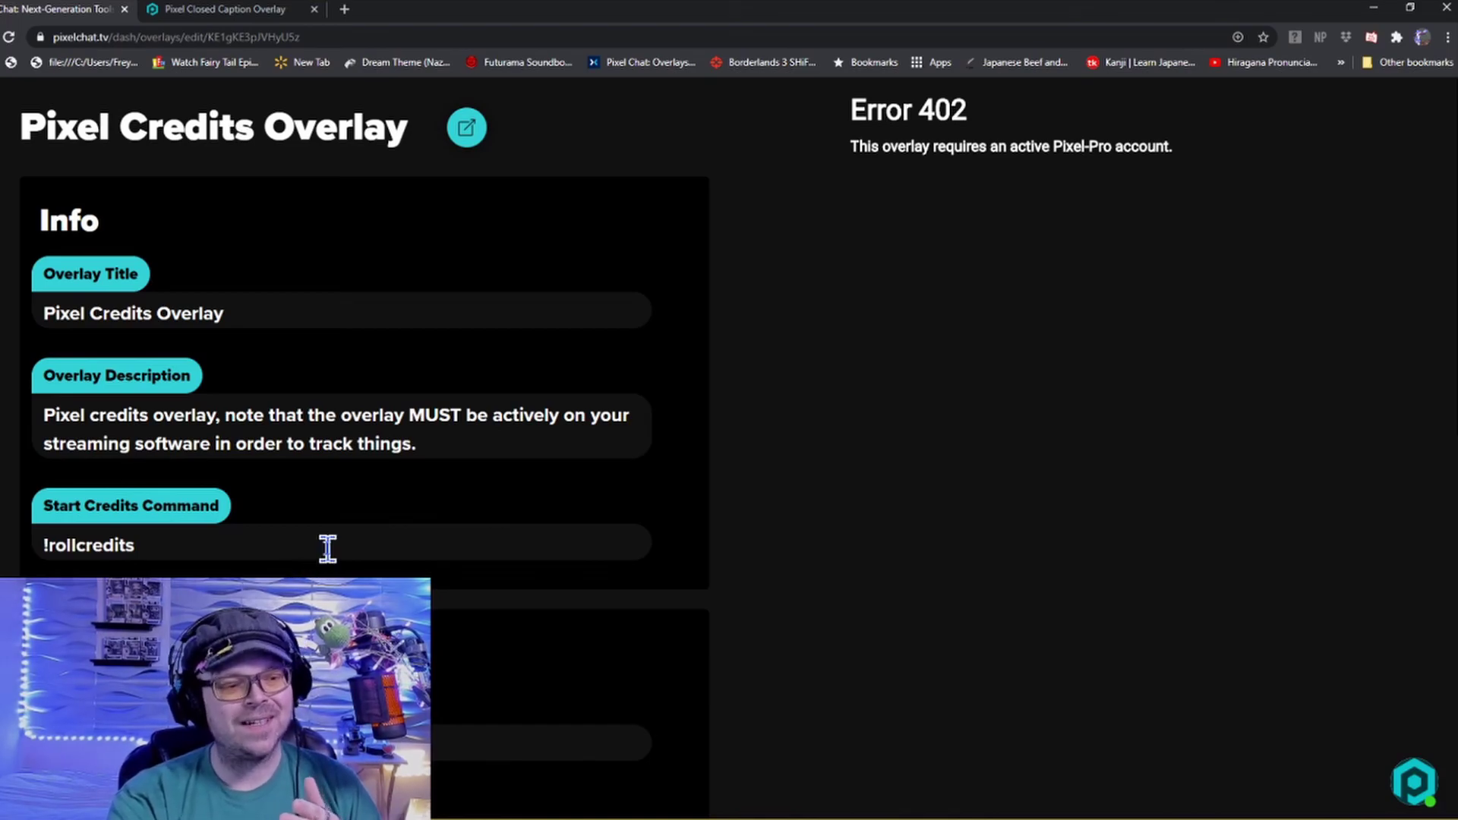
Review the credits overlay's customization and style settings, and enable Ember Usage among its items.
scroll(327, 548, down, 5)
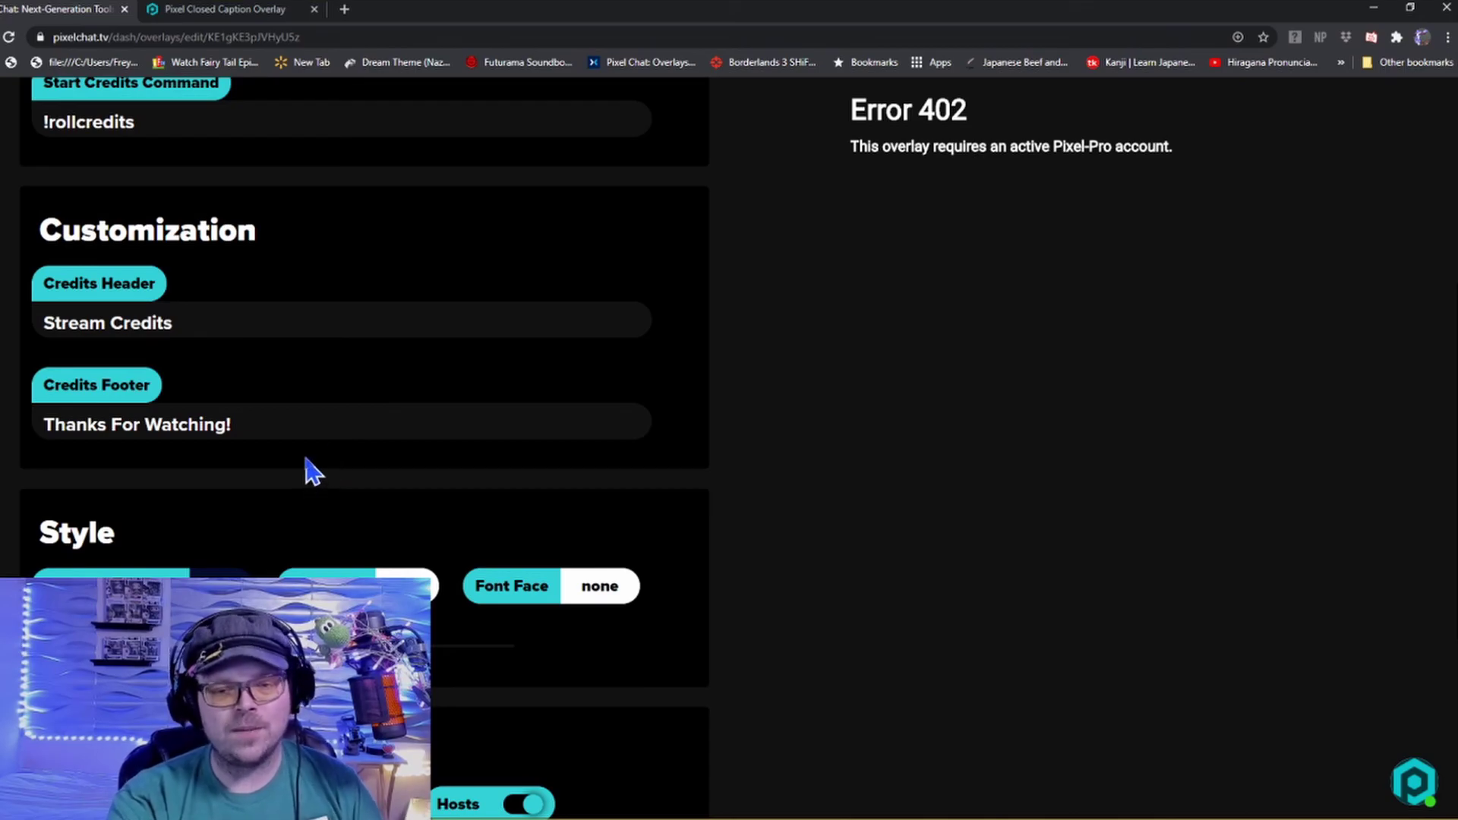
scroll(281, 384, down, 3)
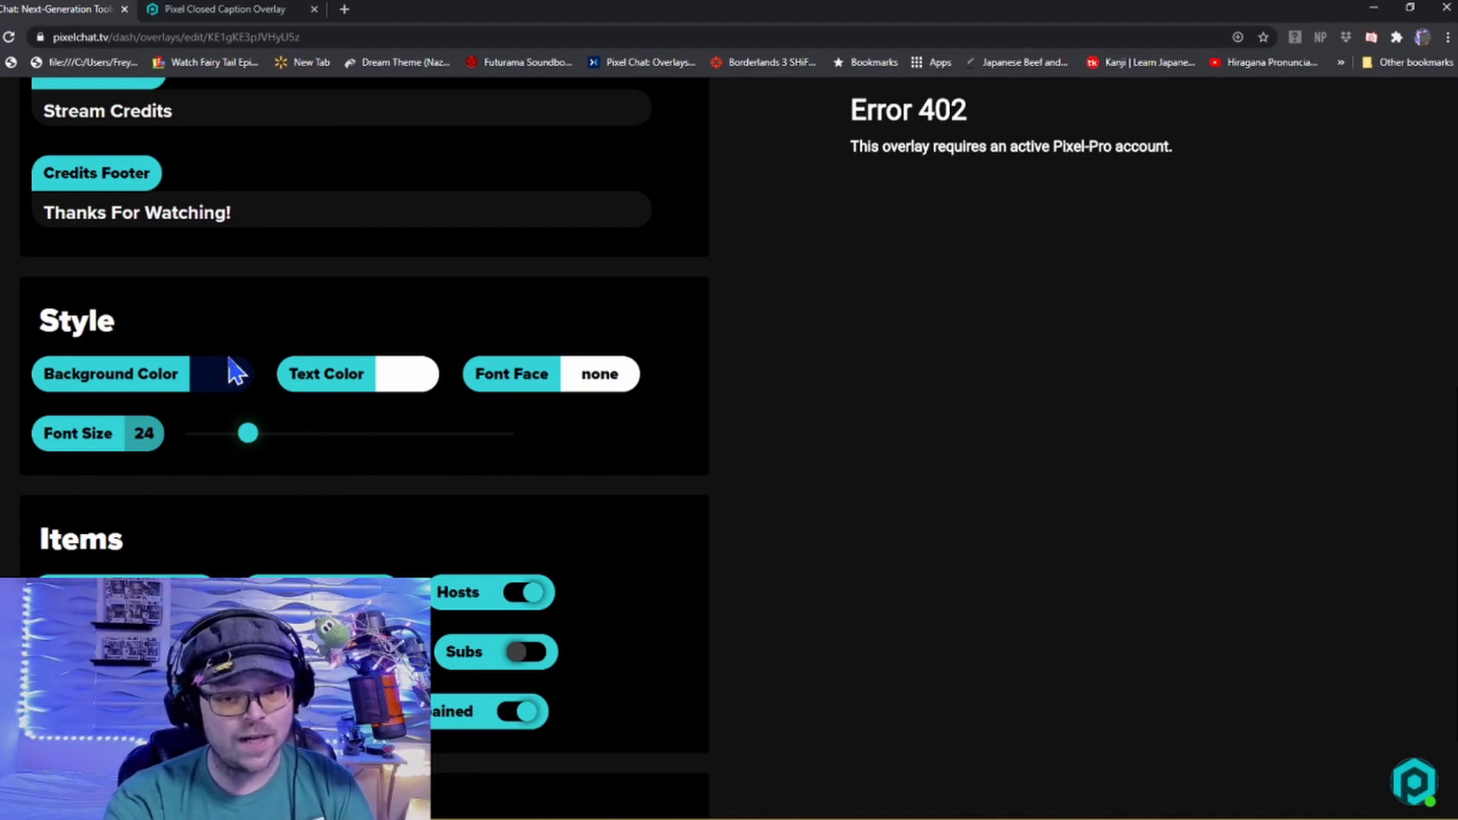
scroll(304, 443, down, 2)
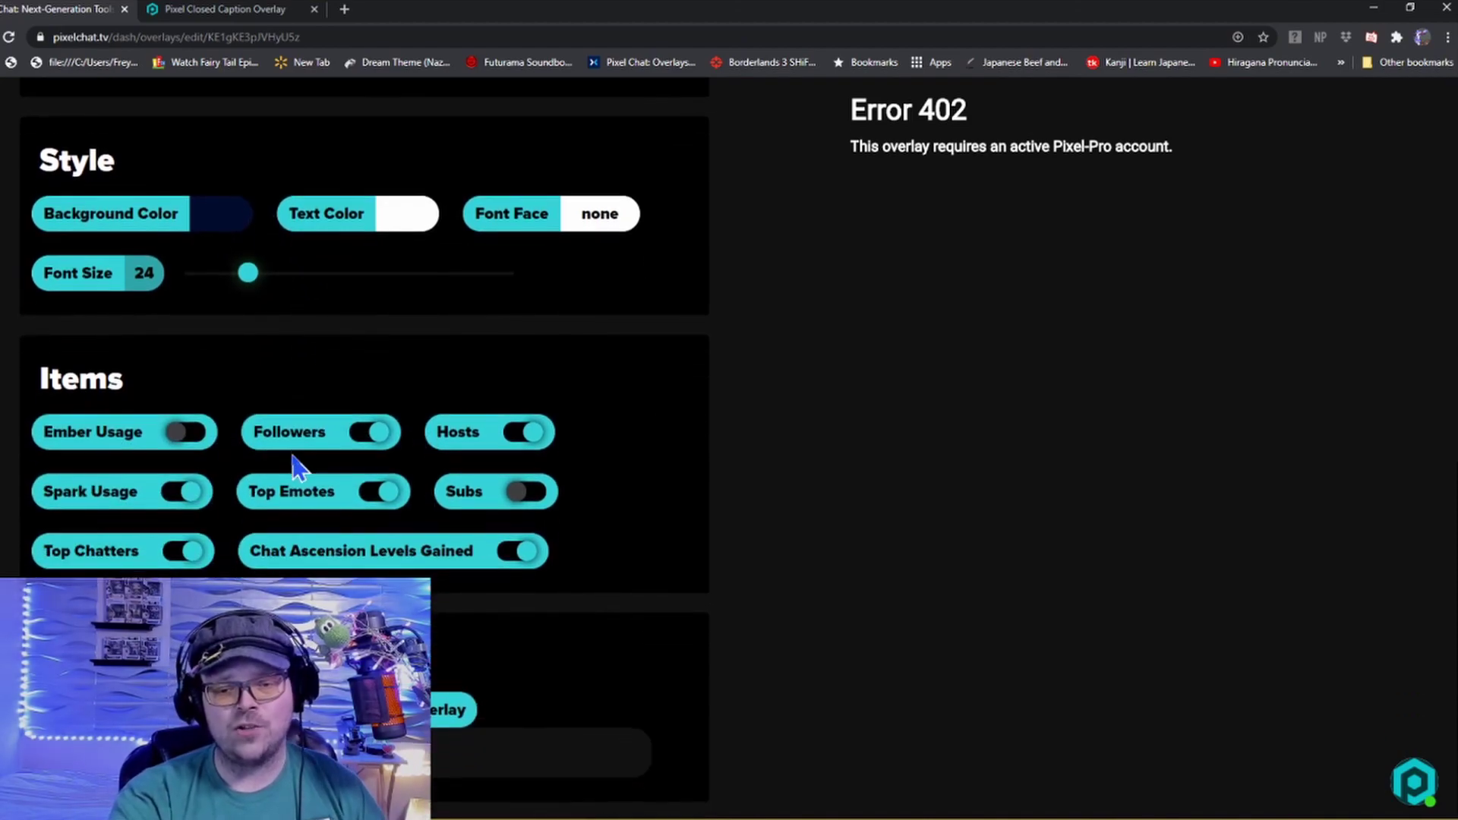
click(184, 444)
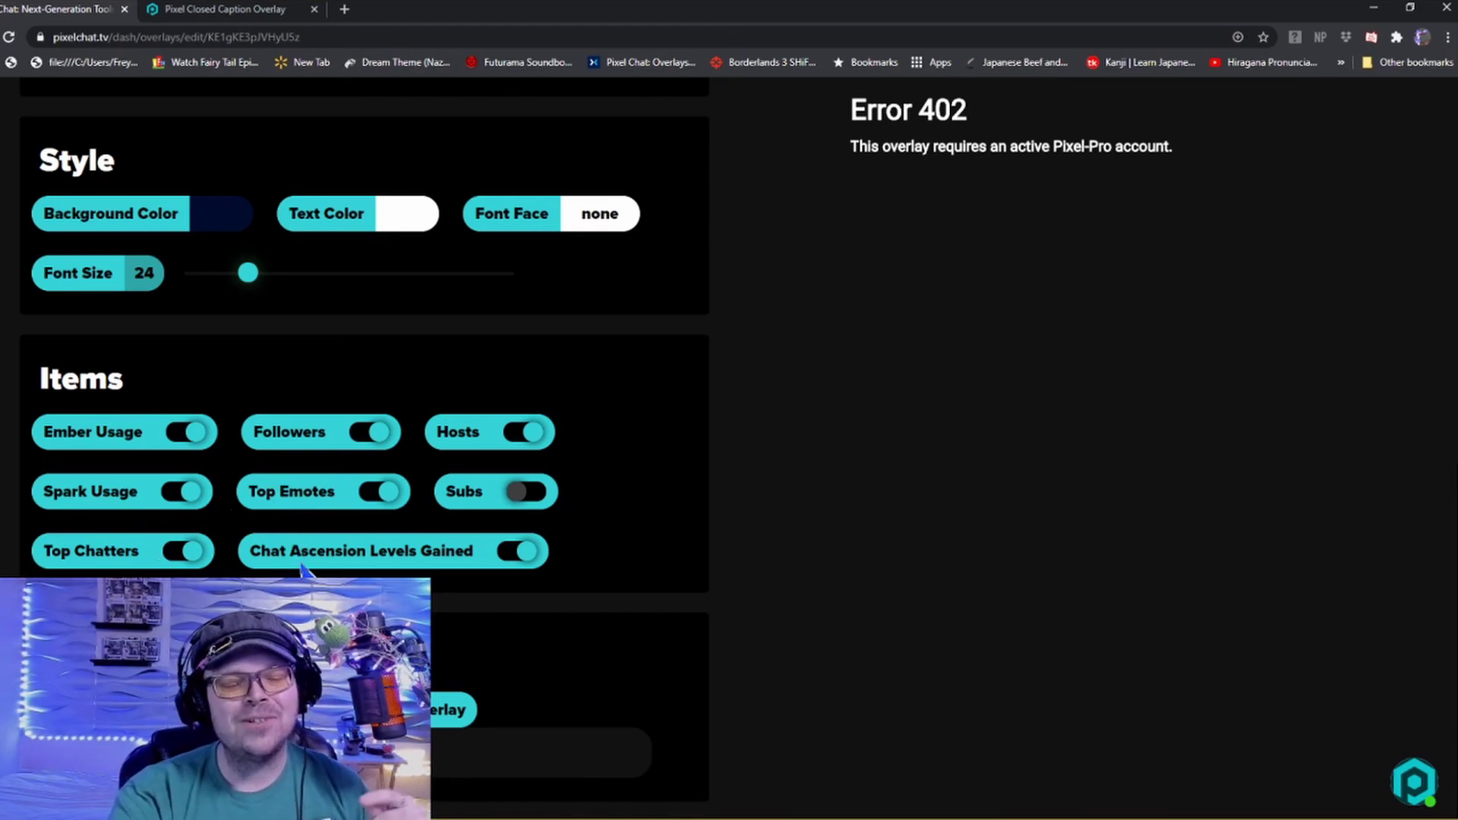
Look at the dashboard's Scenes and Uploads pages and return to the Home page.
scroll(308, 573, up, 9)
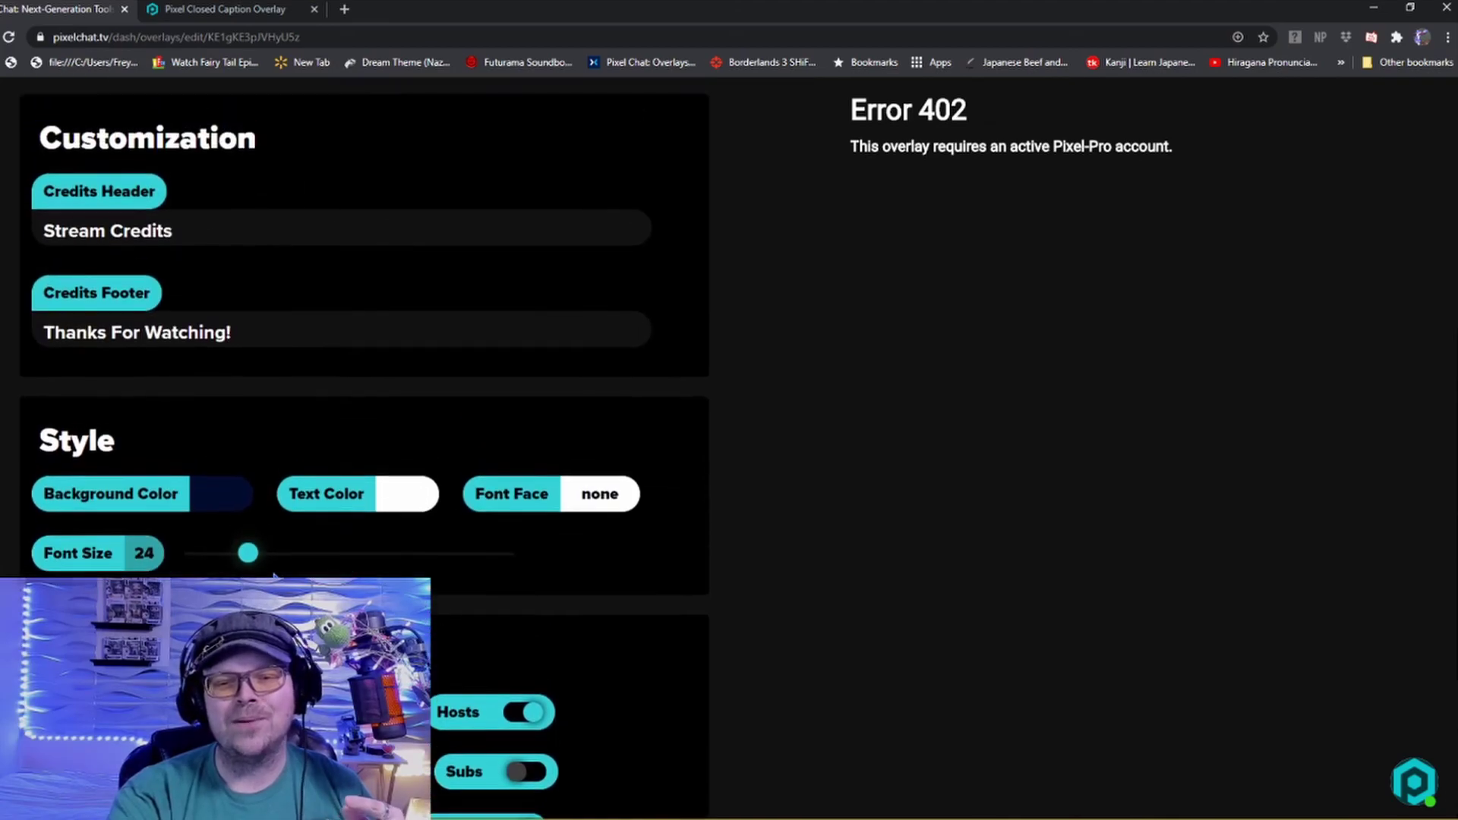
scroll(274, 560, up, 3)
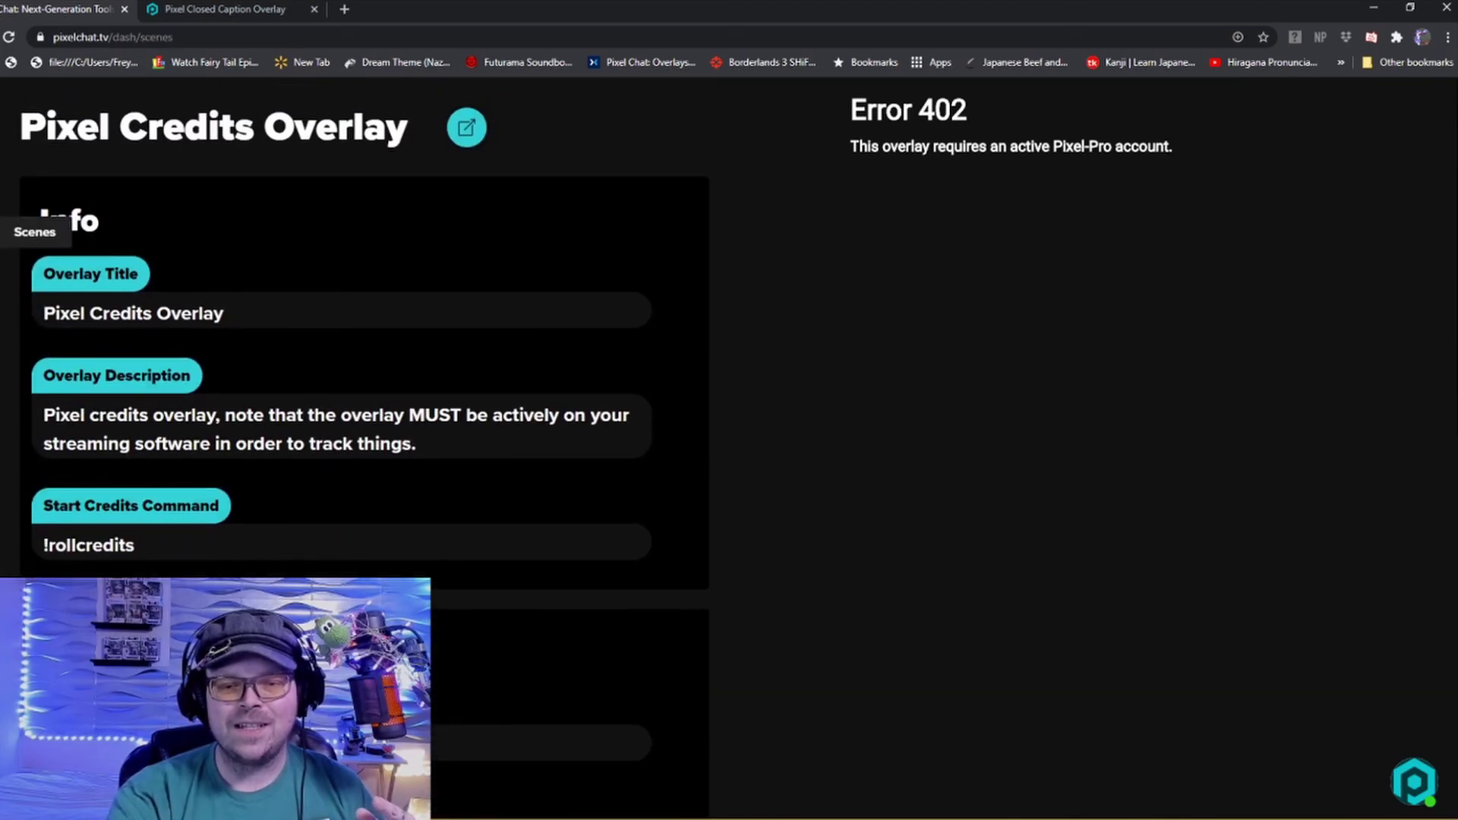
click(13, 217)
click(1286, 147)
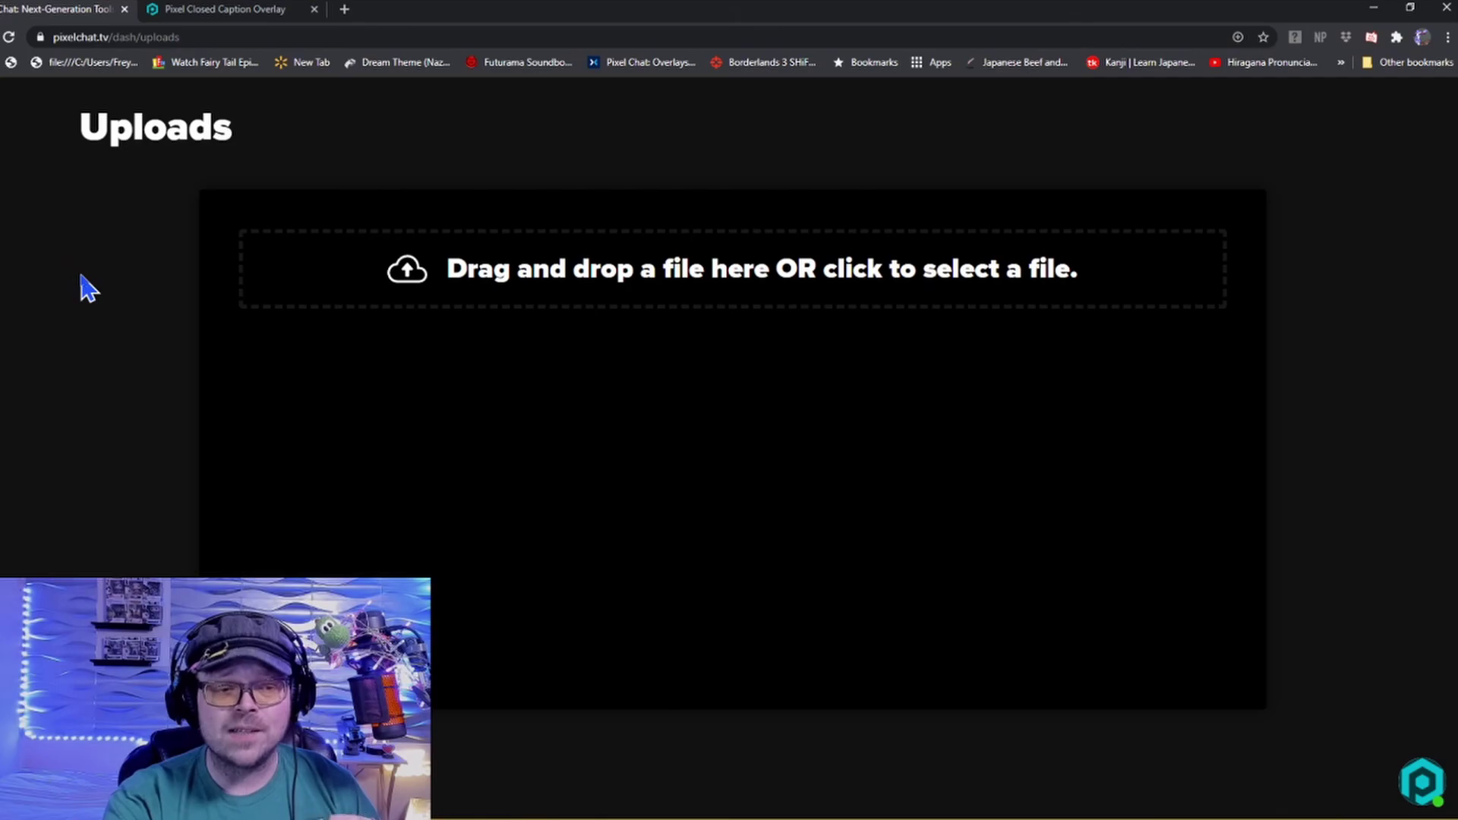
click(15, 162)
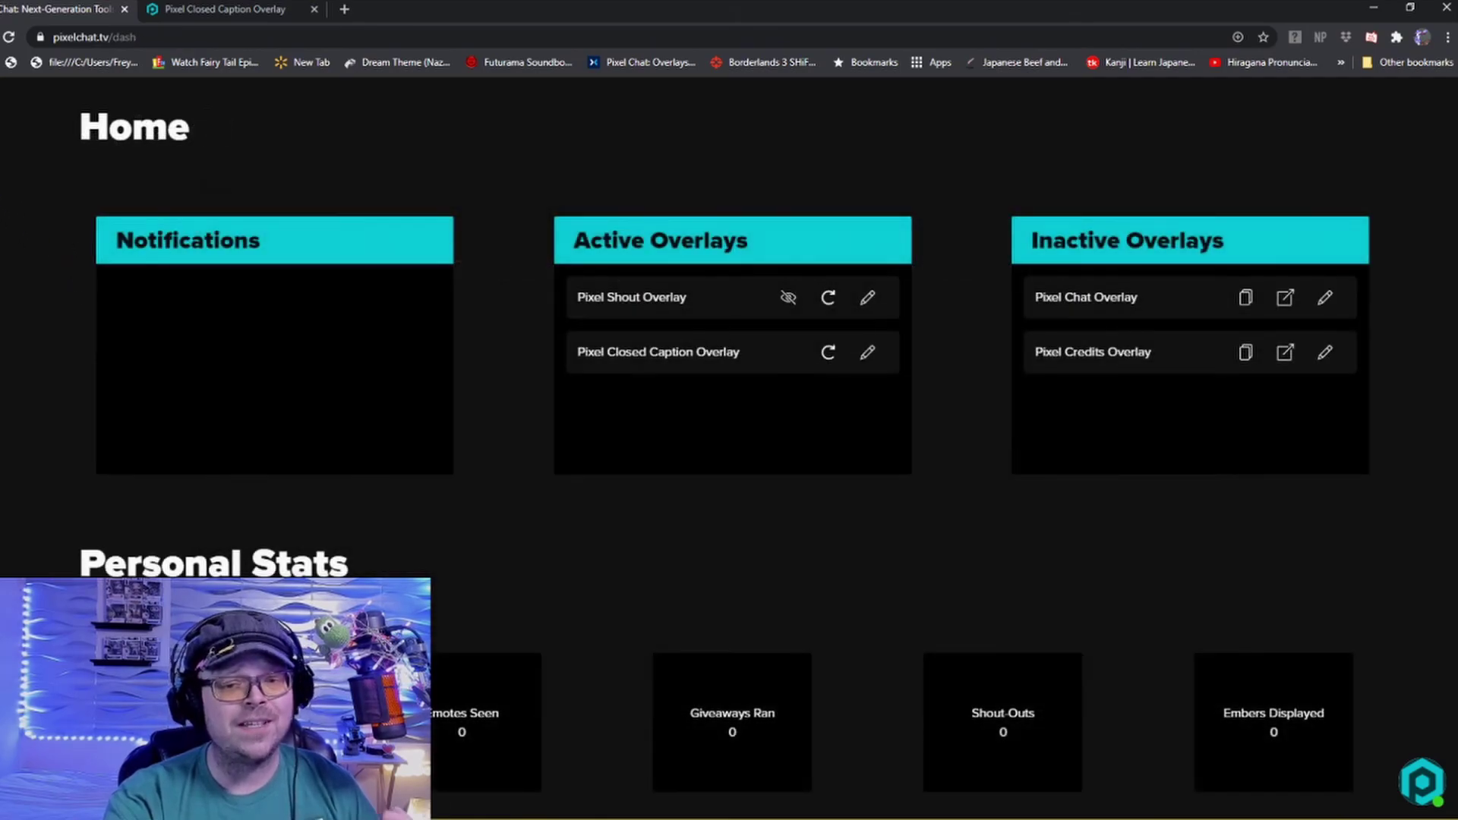